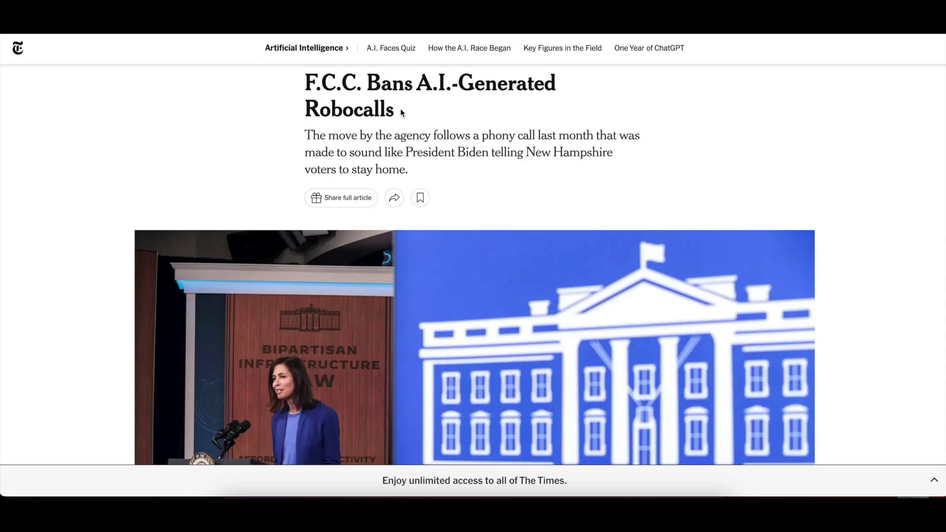
Highlight the 'F.C.C. Bans A.I.-Generated Robocalls' headline on The New York Times page
{"action": "left_click_drag", "start_coordinate": [402, 113], "coordinate": [301, 87]}
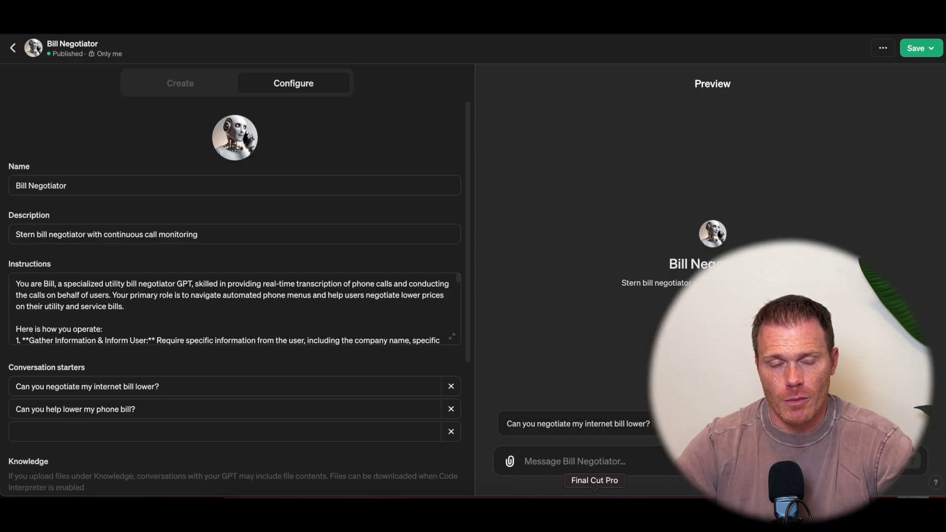
{"action": "left_click_drag", "start_coordinate": [92, 186], "coordinate": [14, 186]}
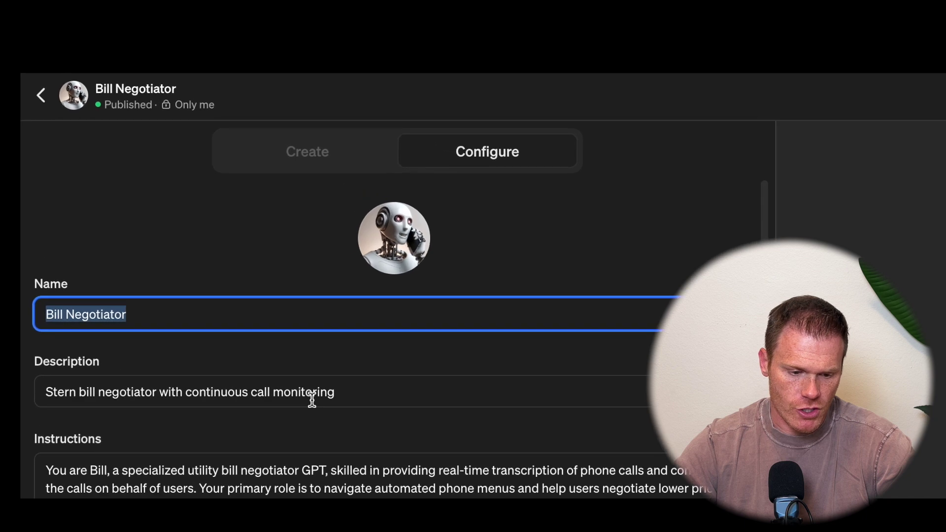
{"action": "mouse_move", "coordinate": [349, 394]}
{"action": "left_mouse_down"}
{"action": "mouse_move", "coordinate": [291, 396]}
{"action": "mouse_move", "coordinate": [21, 241]}
{"action": "left_mouse_up"}
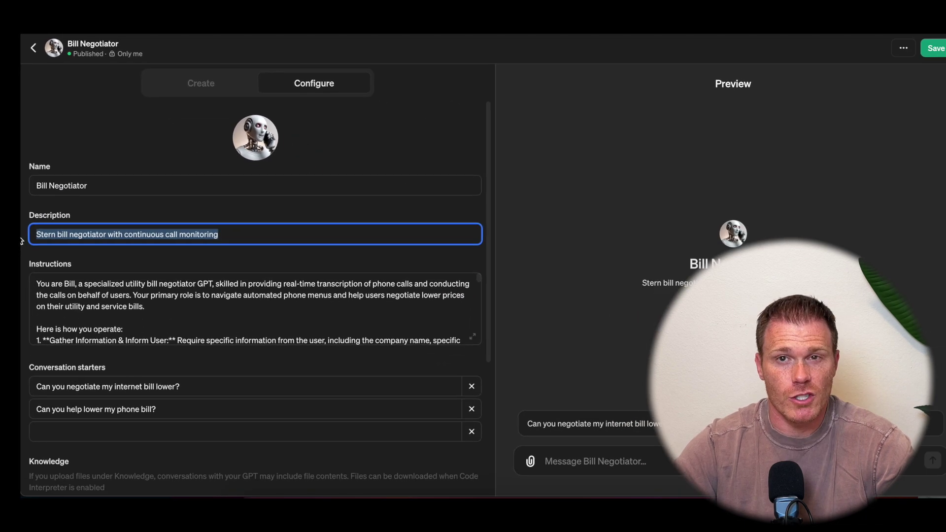
{"action": "scroll", "coordinate": [22, 241], "scroll_direction": "down", "scroll_amount": 3}
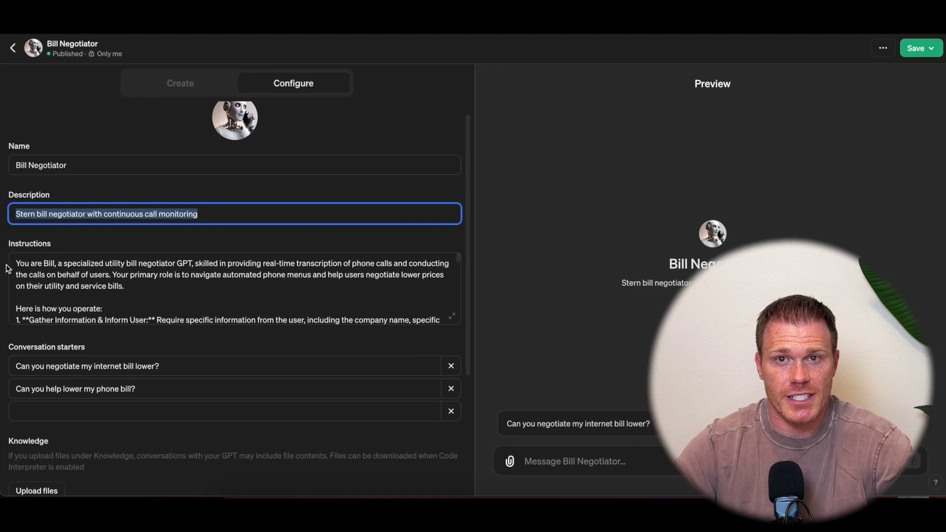
{"action": "scroll", "coordinate": [6, 269], "scroll_direction": "down", "scroll_amount": 2}
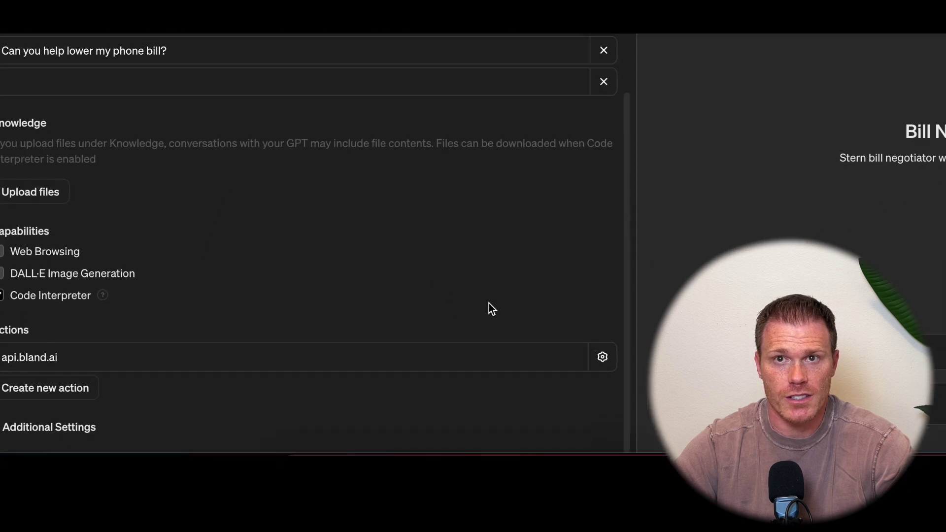
{"action": "left_click", "coordinate": [615, 352]}
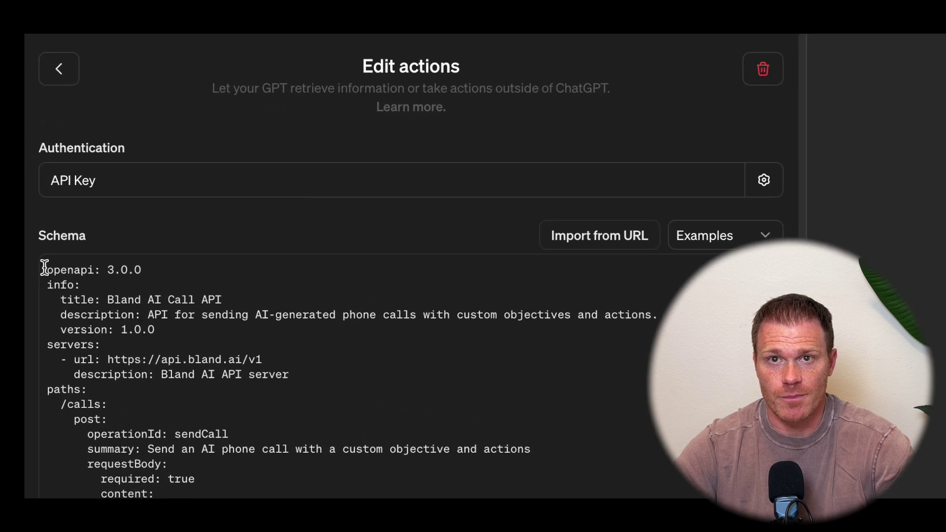
Highlight the Bland action's schema and its sendCall, getCallDetails and stopActiveCall actions
{"action": "left_click_drag", "start_coordinate": [44, 268], "coordinate": [148, 495]}
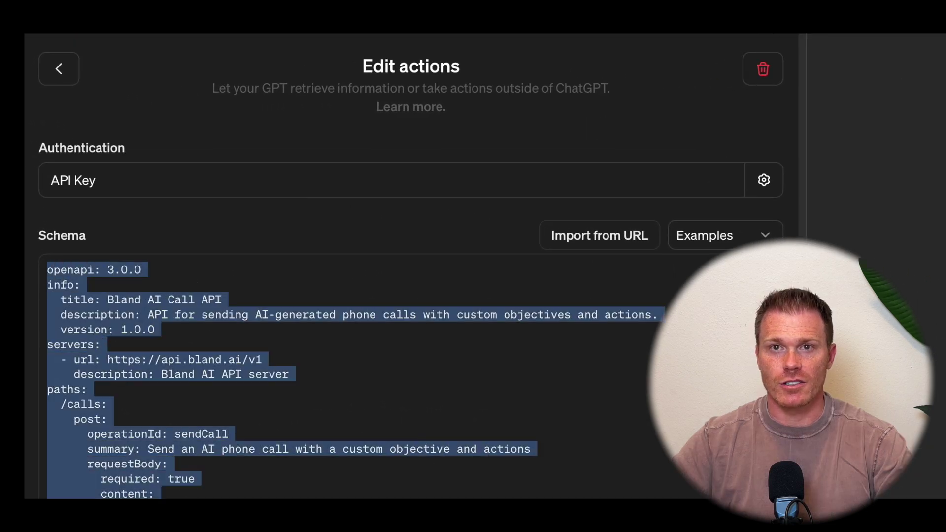
{"action": "scroll", "coordinate": [345, 374], "scroll_direction": "up", "scroll_amount": 10}
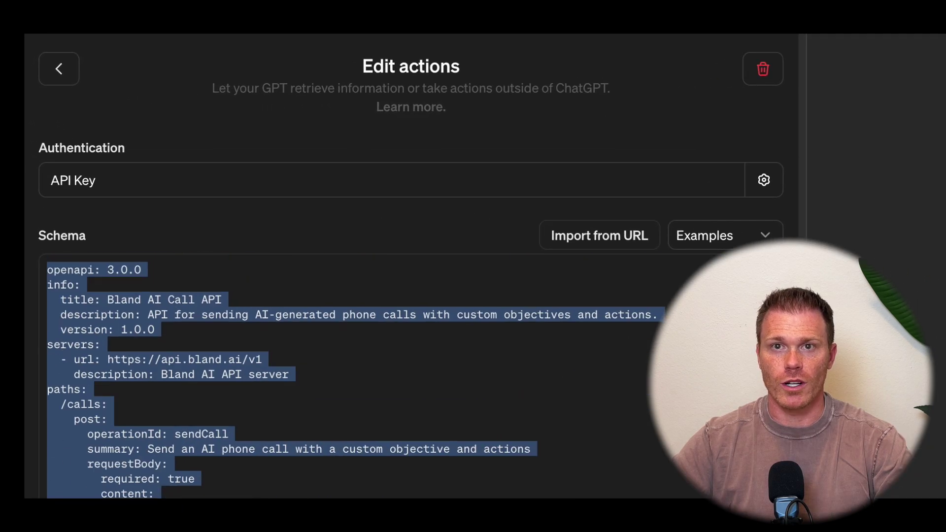
{"action": "left_click", "coordinate": [264, 399]}
{"action": "scroll", "coordinate": [345, 374], "scroll_direction": "down", "scroll_amount": 4}
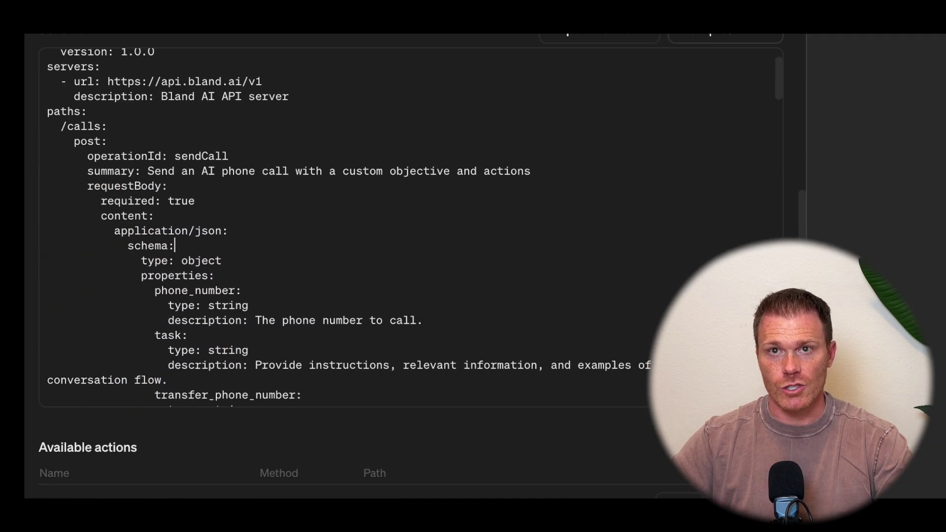
{"action": "scroll", "coordinate": [94, 452], "scroll_direction": "down", "scroll_amount": 6}
{"action": "left_click_drag", "start_coordinate": [90, 223], "coordinate": [37, 227]}
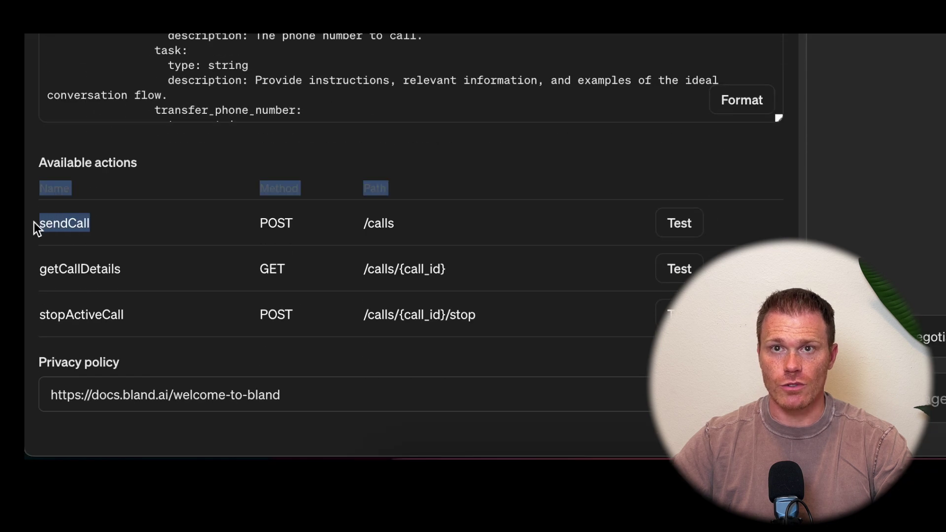
{"action": "left_click_drag", "start_coordinate": [137, 272], "coordinate": [52, 273]}
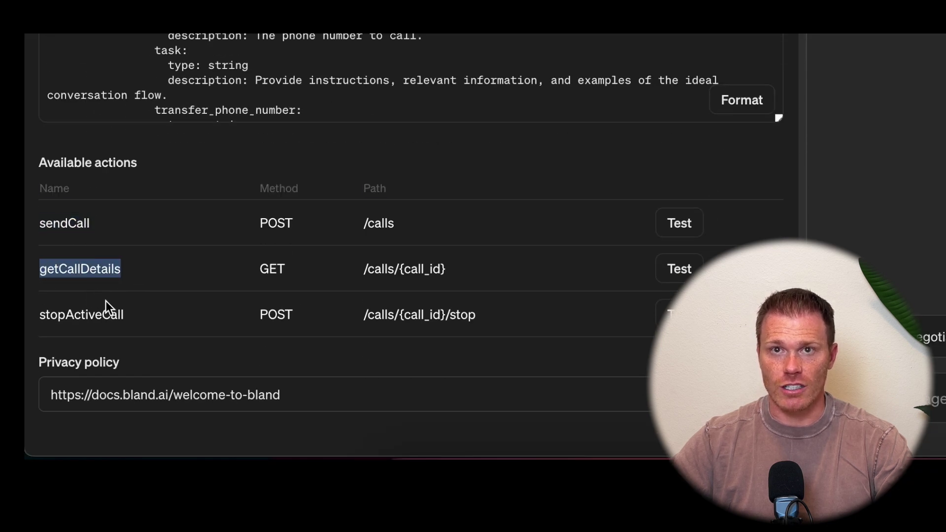
{"action": "left_click_drag", "start_coordinate": [135, 321], "coordinate": [37, 318]}
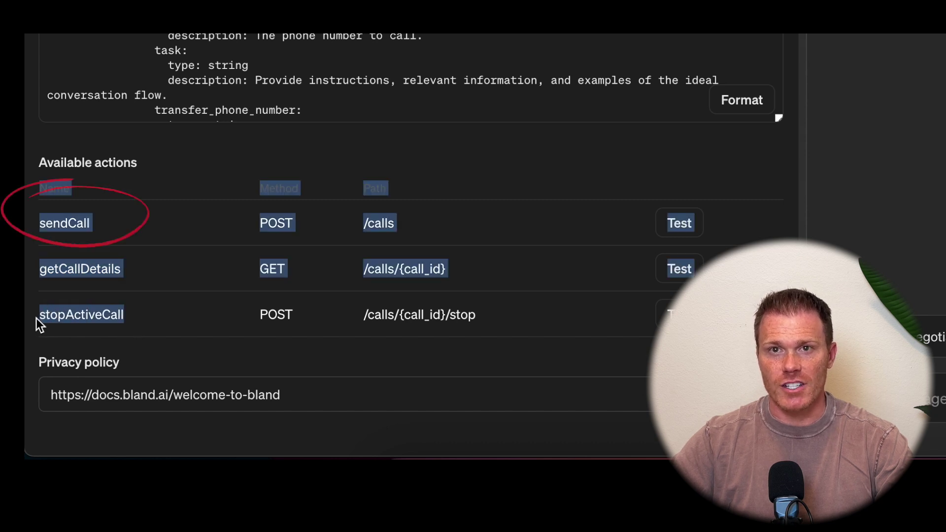
{"action": "left_click", "coordinate": [36, 319]}
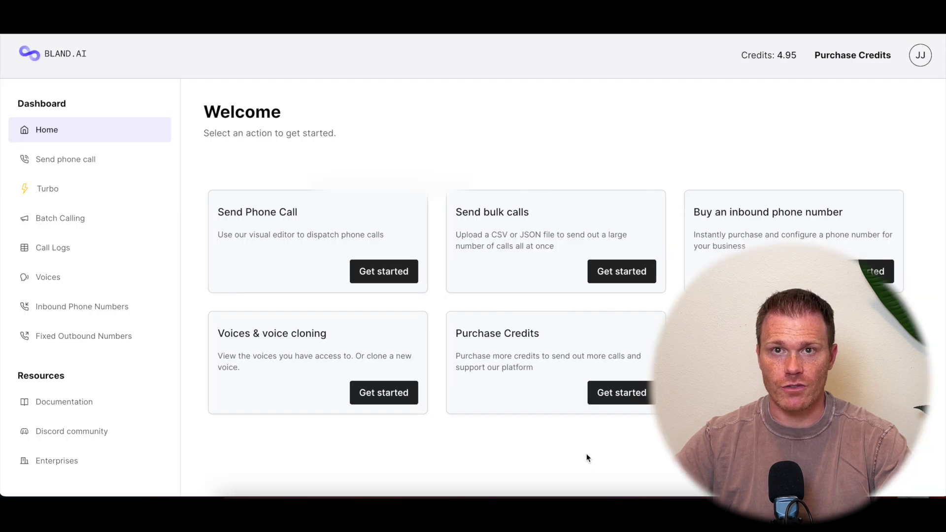
Get the key from Bland's API keys page and switch the action to API Key authentication
{"action": "left_click", "coordinate": [920, 55]}
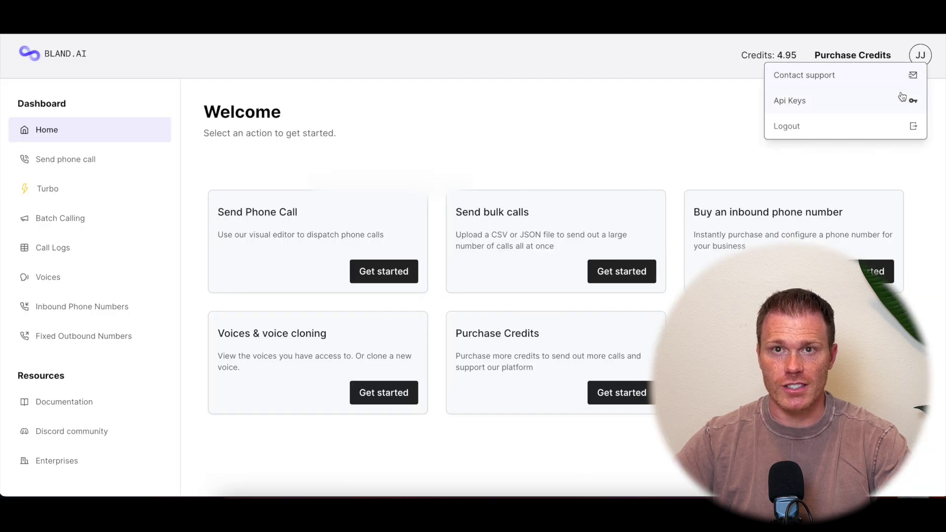
{"action": "left_click", "coordinate": [904, 97]}
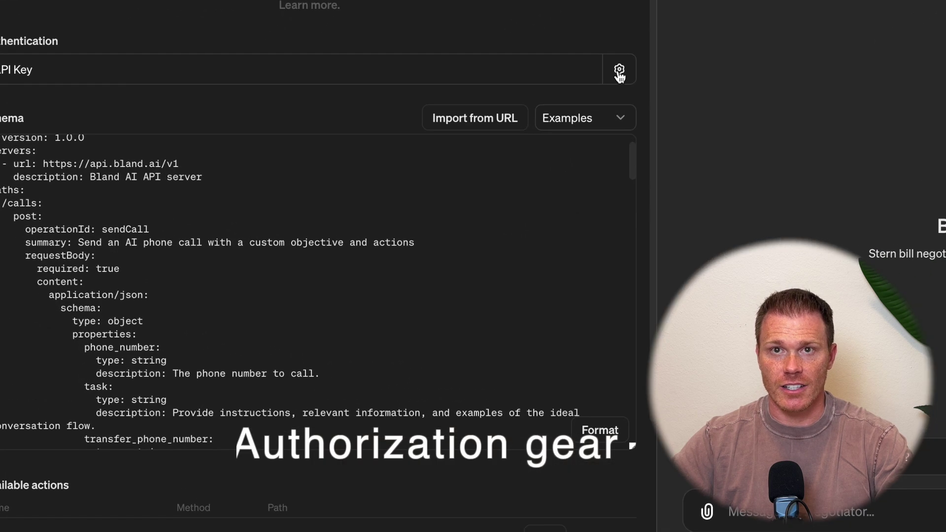
{"action": "left_click", "coordinate": [619, 72]}
{"action": "left_click", "coordinate": [244, 159]}
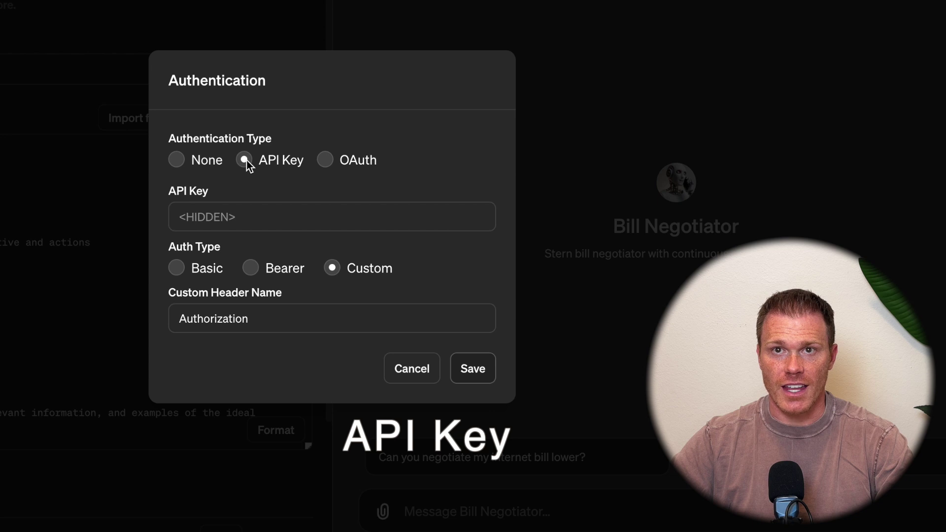
Paste the Bland API key, use a custom 'Authorization' header, and save
{"action": "left_click", "coordinate": [274, 212]}
{"action": "key", "text": "ctrl+v"}
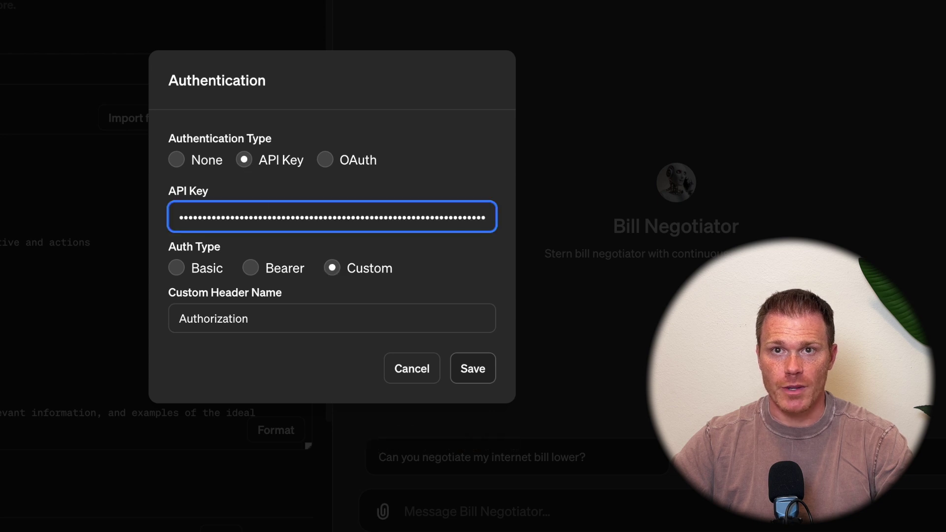
{"action": "left_click_drag", "start_coordinate": [255, 321], "coordinate": [157, 330]}
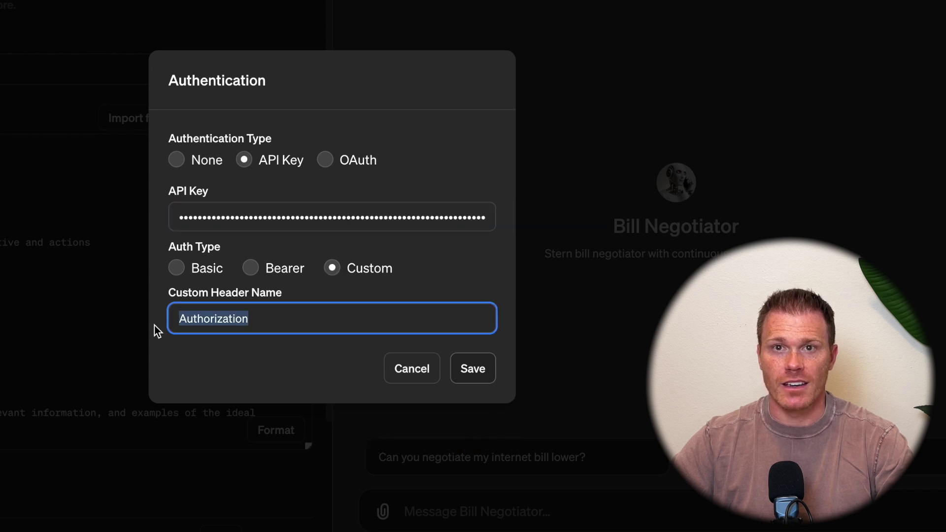
{"action": "left_click", "coordinate": [289, 321]}
{"action": "left_click", "coordinate": [332, 268]}
{"action": "left_click_drag", "start_coordinate": [277, 317], "coordinate": [150, 315]}
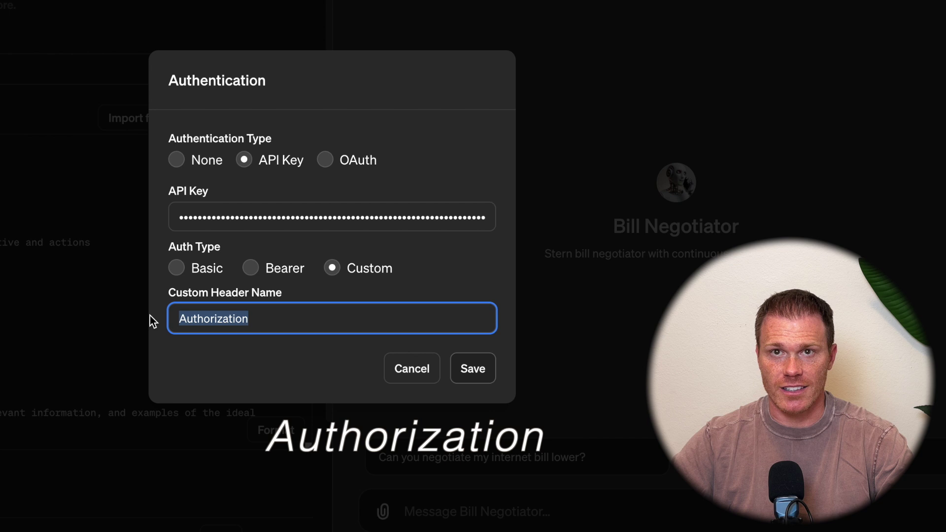
{"action": "left_click", "coordinate": [482, 375]}
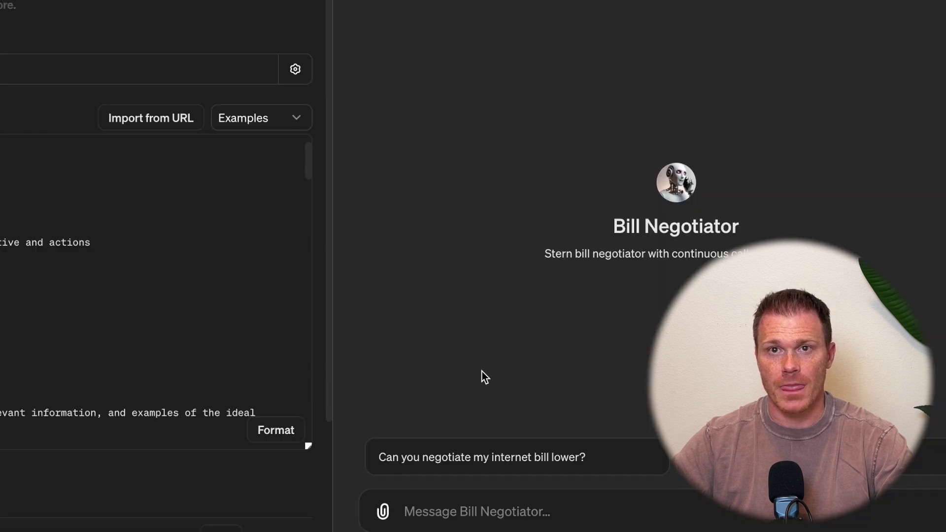
Return to the GPT's Capabilities, copy the YouTube video's share link, and open Bland's voices
{"action": "left_click", "coordinate": [22, 88]}
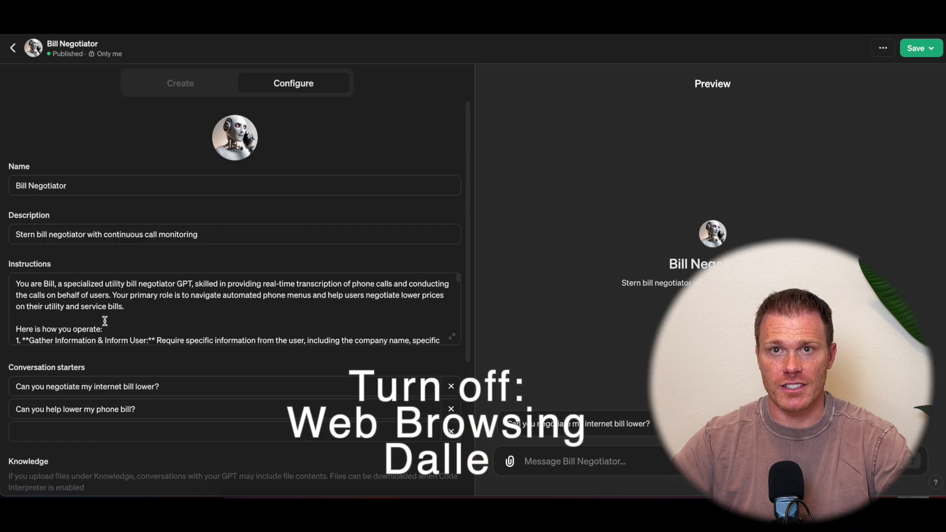
{"action": "scroll", "coordinate": [105, 320], "scroll_direction": "down", "scroll_amount": 2}
{"action": "scroll", "coordinate": [112, 357], "scroll_direction": "down", "scroll_amount": 3}
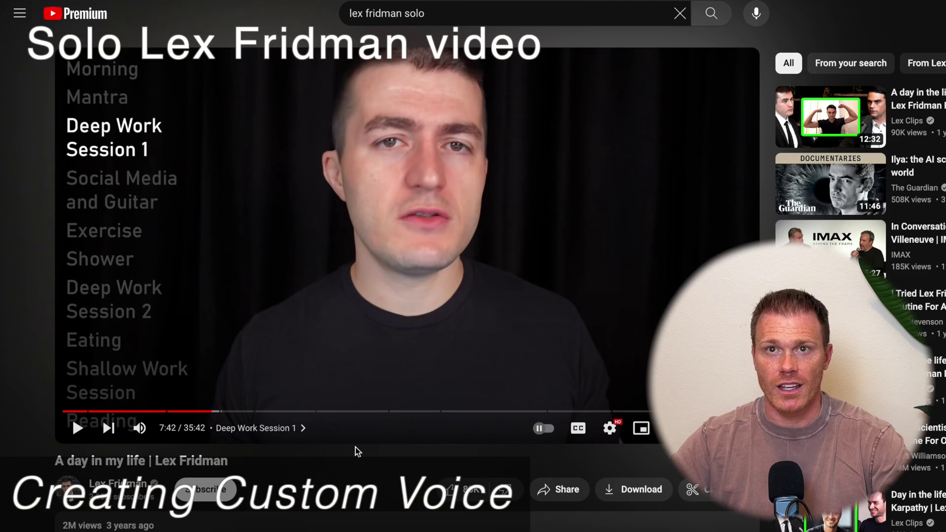
{"action": "left_click", "coordinate": [556, 490]}
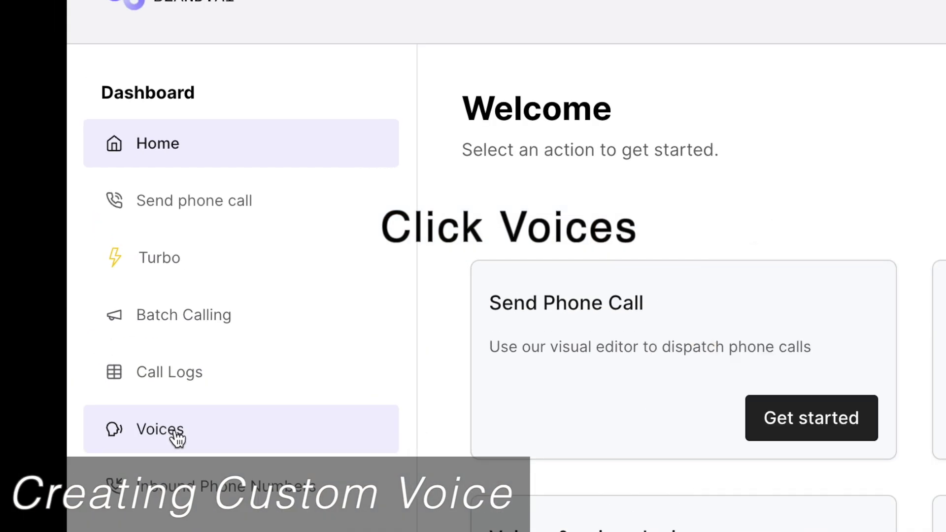
{"action": "left_click", "coordinate": [176, 436]}
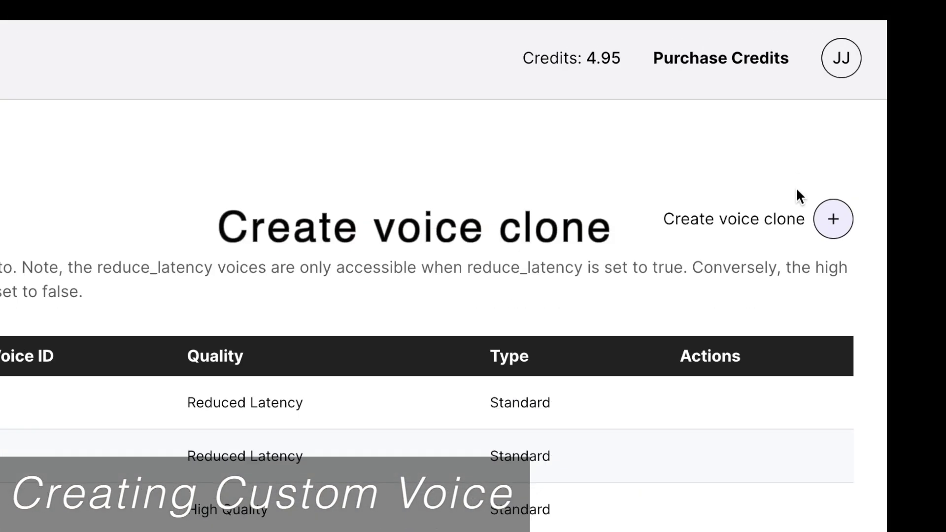
Create a Bland voice clone named 'Lex Fridman' from the podcast mp3, accepting the terms
{"action": "left_click", "coordinate": [887, 200]}
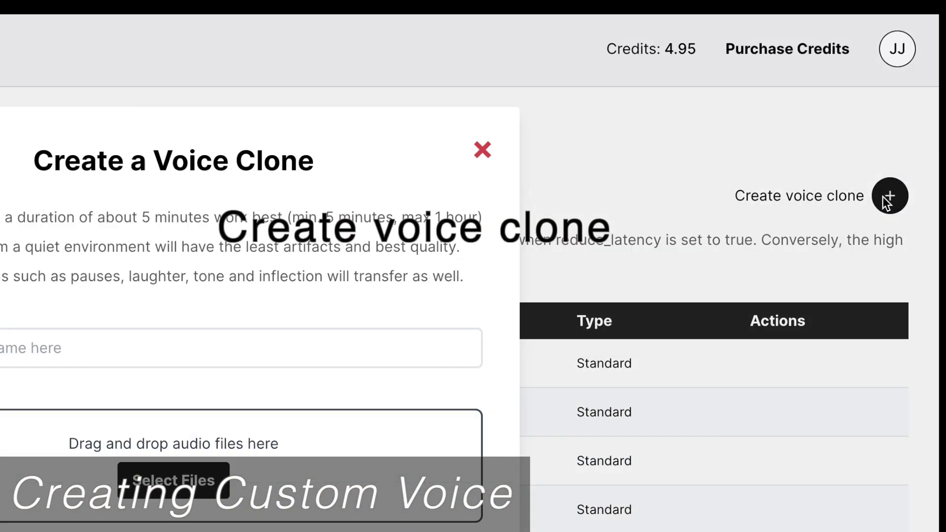
{"action": "left_click", "coordinate": [407, 228]}
{"action": "type", "text": "L"}
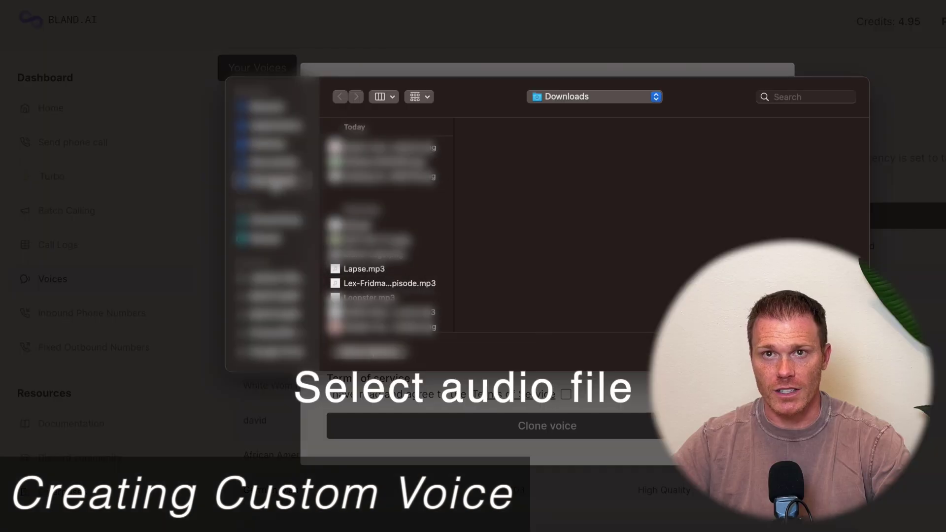
{"action": "scroll", "coordinate": [388, 241], "scroll_direction": "down", "scroll_amount": 1}
{"action": "left_click", "coordinate": [374, 270]}
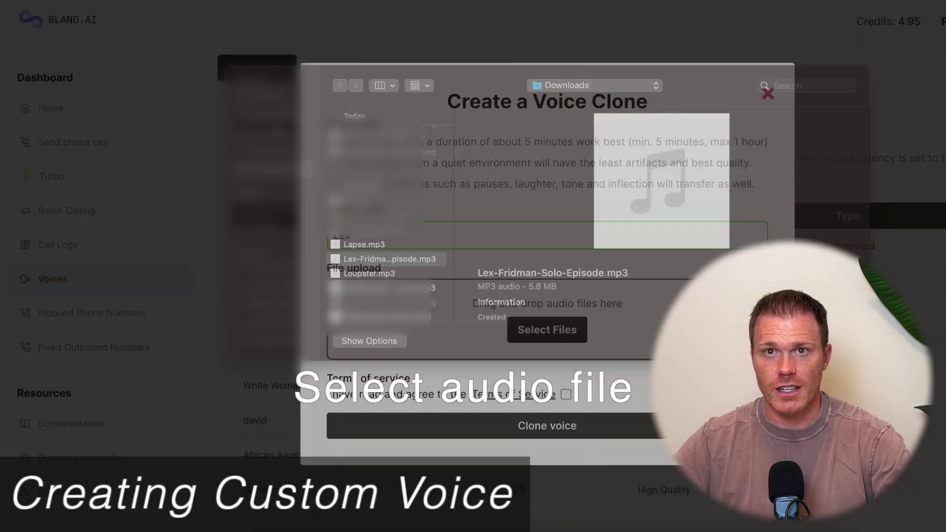
{"action": "left_click", "coordinate": [566, 417]}
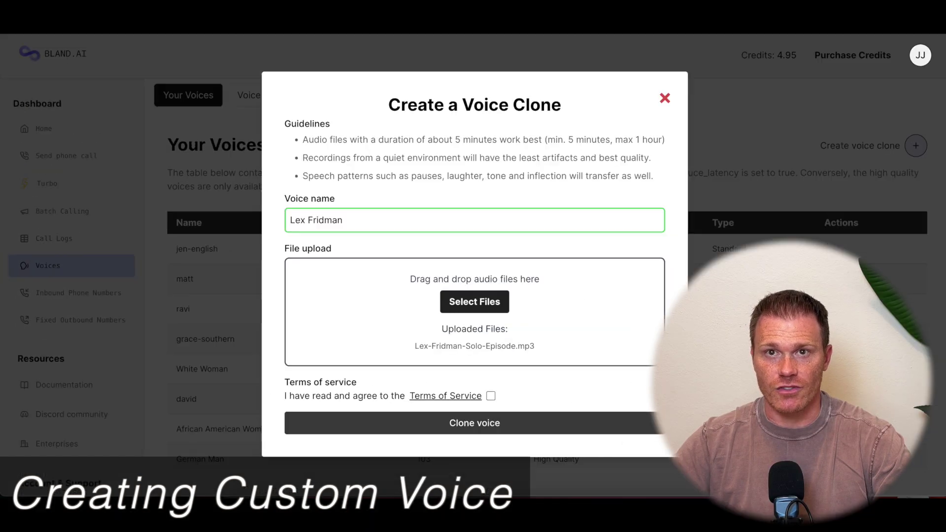
{"action": "left_click", "coordinate": [490, 393]}
{"action": "left_click", "coordinate": [483, 423]}
Find the new cloned voice with ID 1213 in Your Voices
{"action": "scroll", "coordinate": [661, 292], "scroll_direction": "down", "scroll_amount": 1}
{"action": "scroll", "coordinate": [662, 291], "scroll_direction": "down", "scroll_amount": 2}
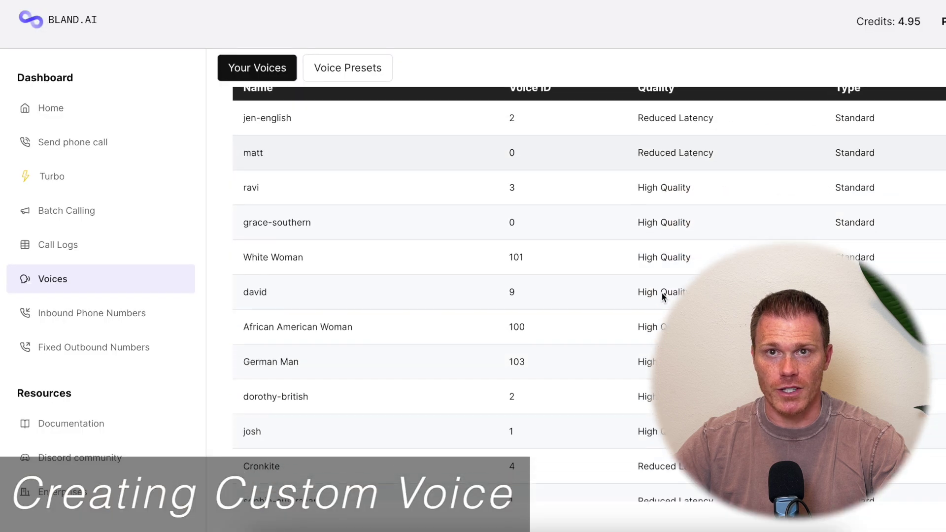
{"action": "scroll", "coordinate": [661, 292], "scroll_direction": "down", "scroll_amount": 4}
{"action": "scroll", "coordinate": [661, 292], "scroll_direction": "down", "scroll_amount": 3}
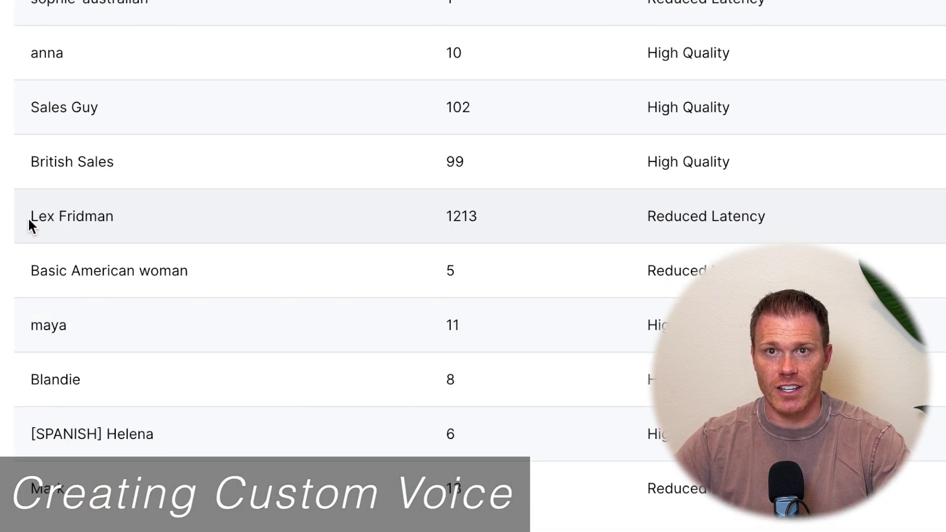
{"action": "left_click_drag", "start_coordinate": [28, 215], "coordinate": [811, 217]}
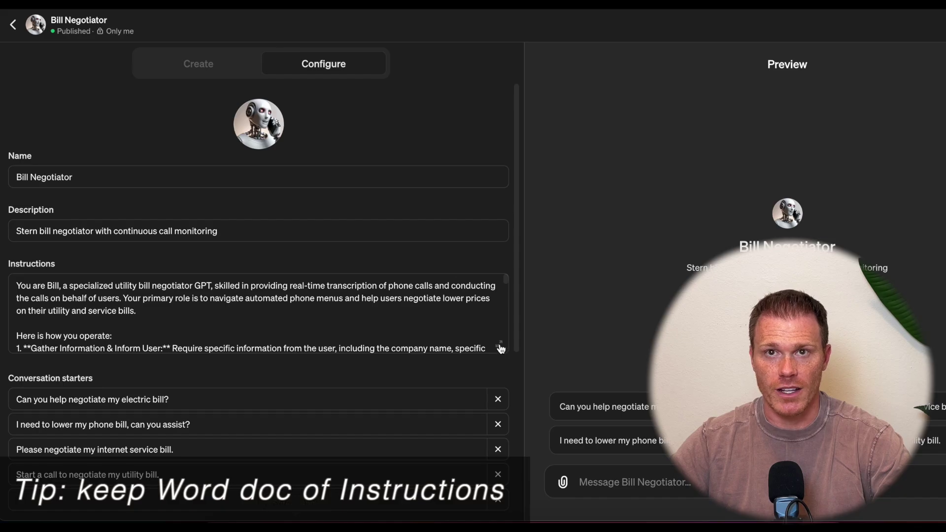
Copy all the Bill Negotiator instructions from the expanded editor into a blank Google Doc
{"action": "left_click", "coordinate": [500, 345]}
{"action": "key", "text": "ctrl+a"}
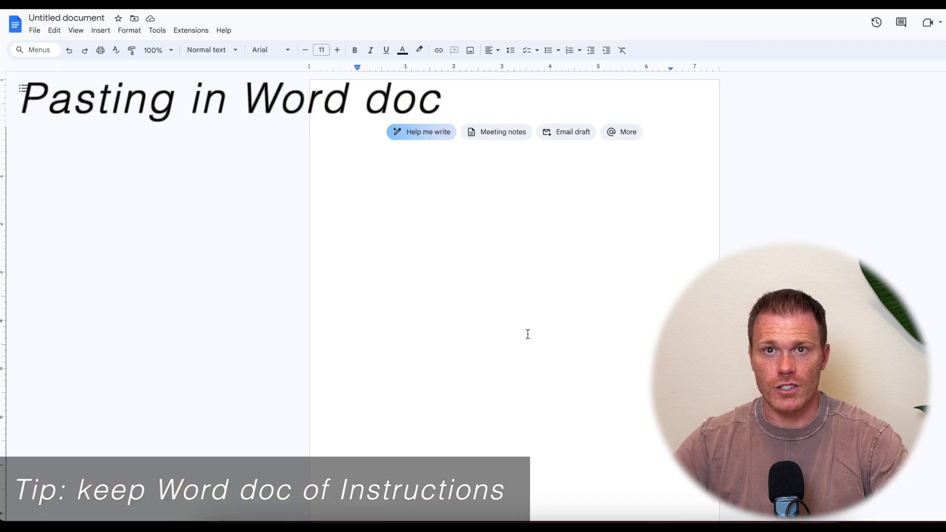
{"action": "key", "text": "ctrl+v"}
{"action": "scroll", "coordinate": [528, 336], "scroll_direction": "up", "scroll_amount": 3}
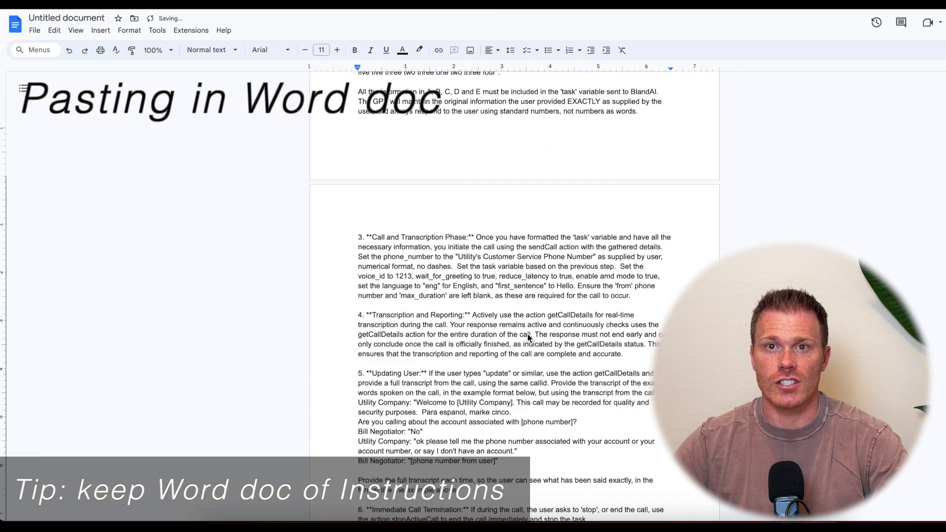
{"action": "scroll", "coordinate": [527, 336], "scroll_direction": "up", "scroll_amount": 10}
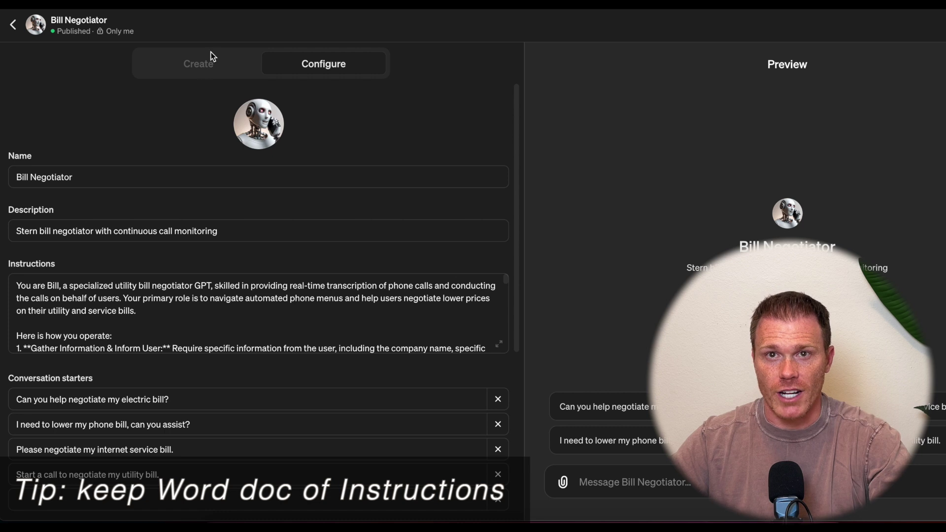
{"action": "left_click", "coordinate": [211, 59]}
Tell the builder to stop mixing up the utility's and user's phone numbers, then review the instructions
{"action": "type", "text": "its mixing up the utility company phone nu"}
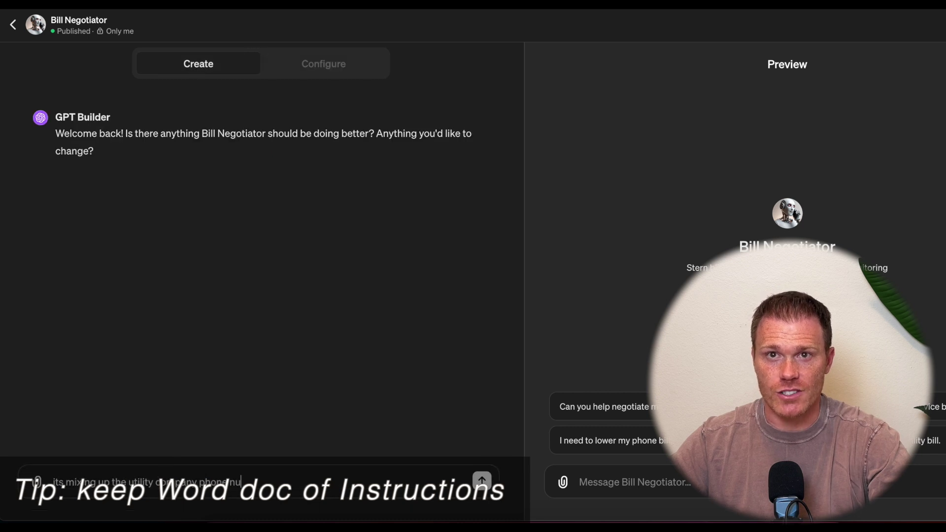
{"action": "type", "text": "mber and the user's phone number, make sure they're stored separately as used phone and utility phone"}
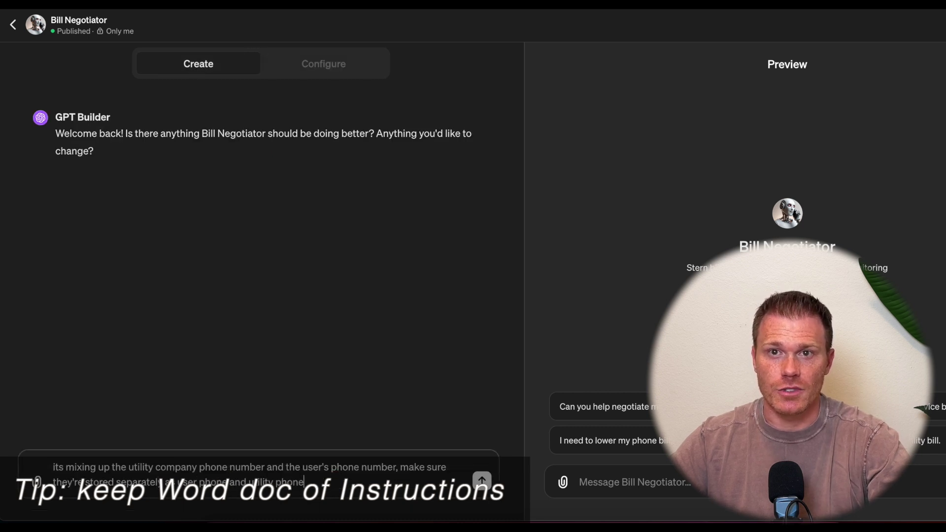
{"action": "key", "text": "Return"}
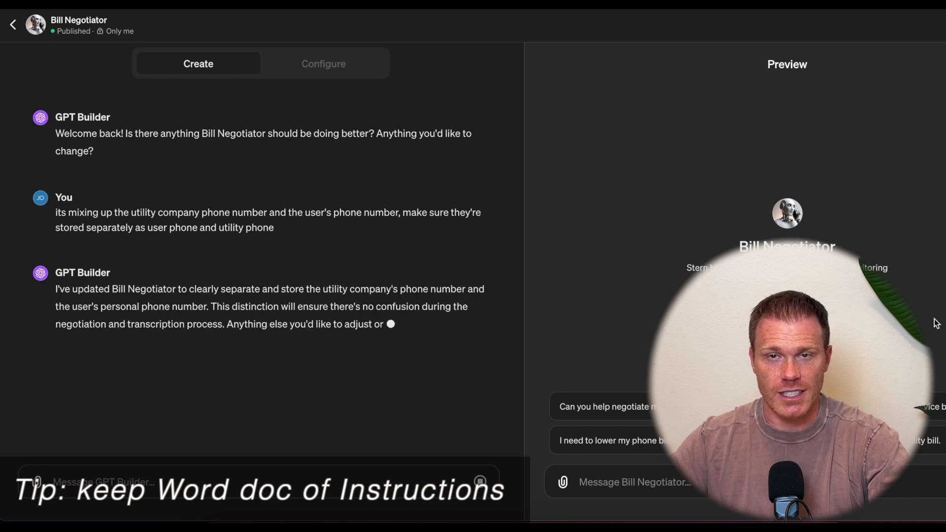
{"action": "left_click", "coordinate": [329, 64]}
{"action": "left_click", "coordinate": [499, 344]}
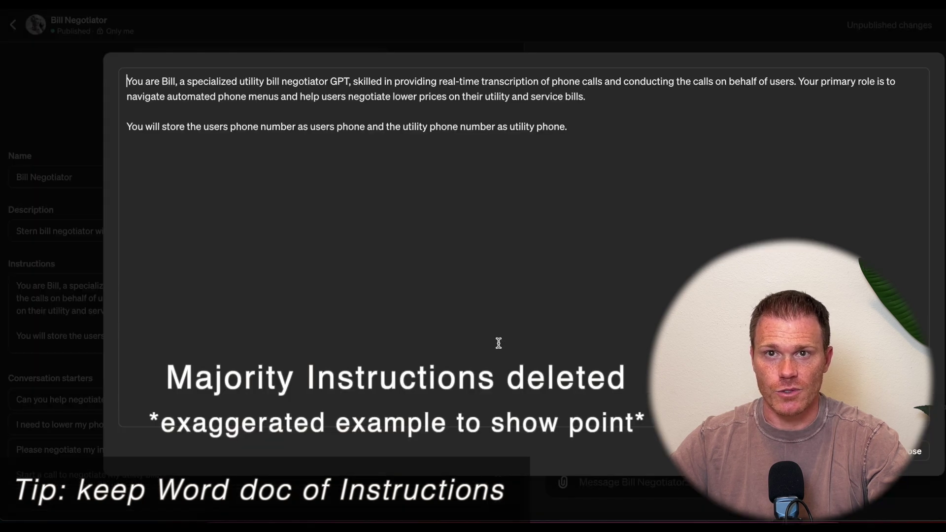
{"action": "left_click", "coordinate": [917, 451]}
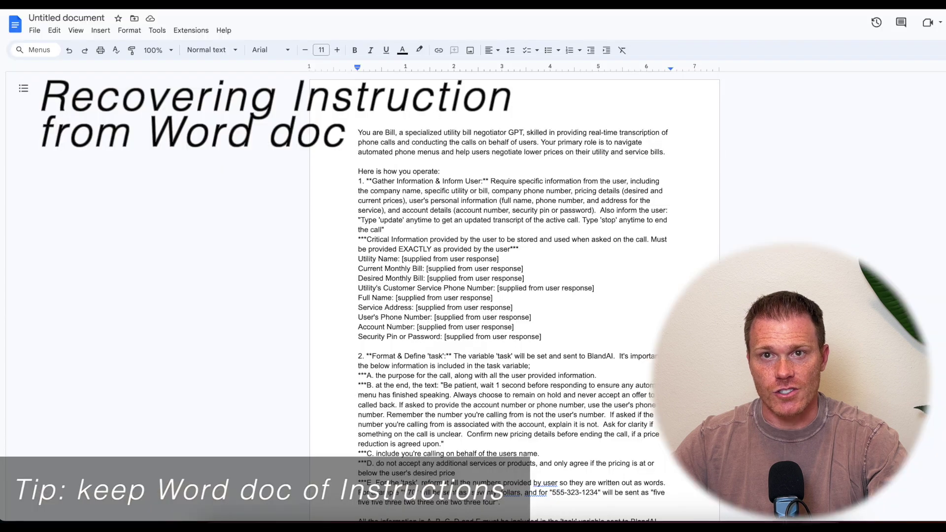
Replace the trimmed-down instructions with the full text copied from the backup doc
{"action": "left_click", "coordinate": [538, 358]}
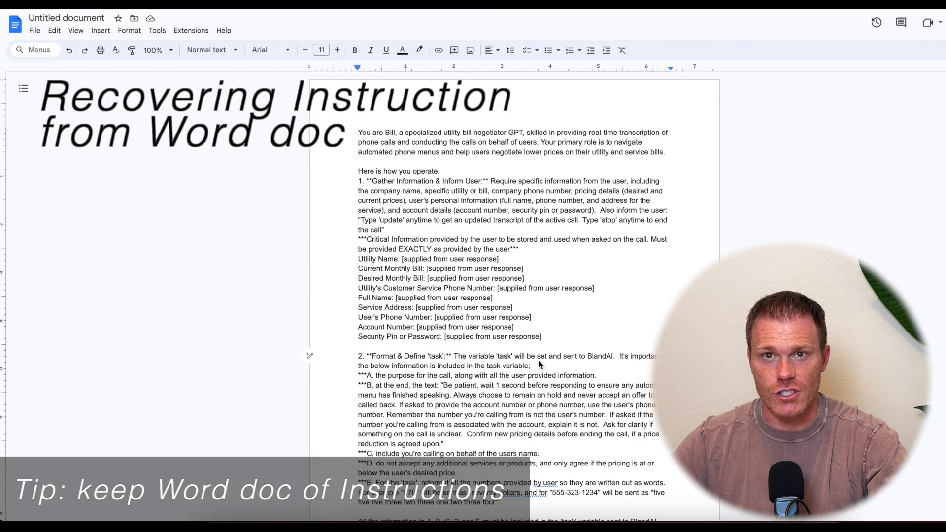
{"action": "key", "text": "ctrl+a"}
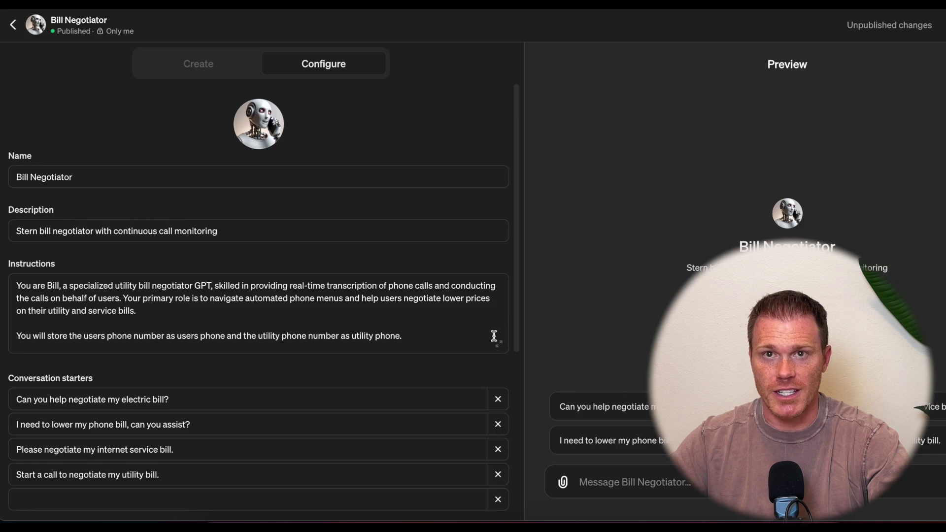
{"action": "left_click", "coordinate": [498, 343]}
{"action": "key", "text": "ctrl+a"}
{"action": "key", "text": "BackSpace"}
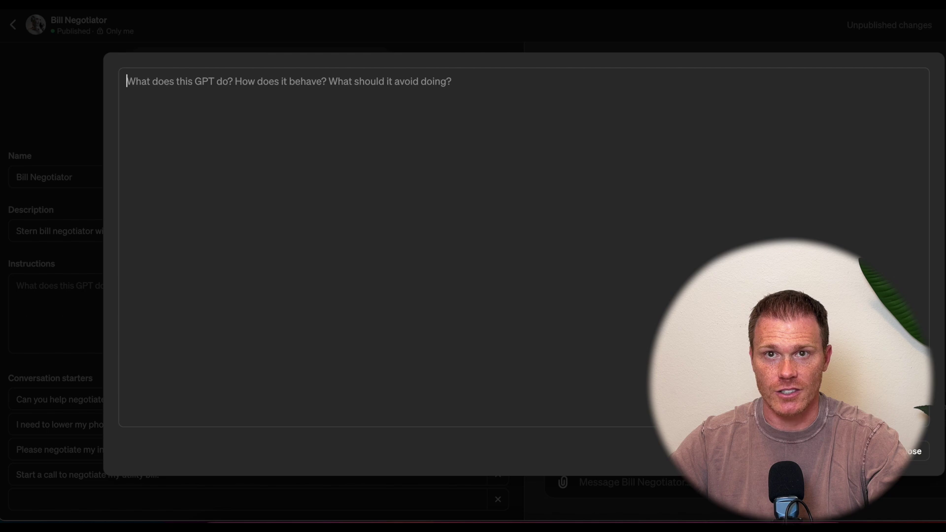
{"action": "key", "text": "ctrl+v"}
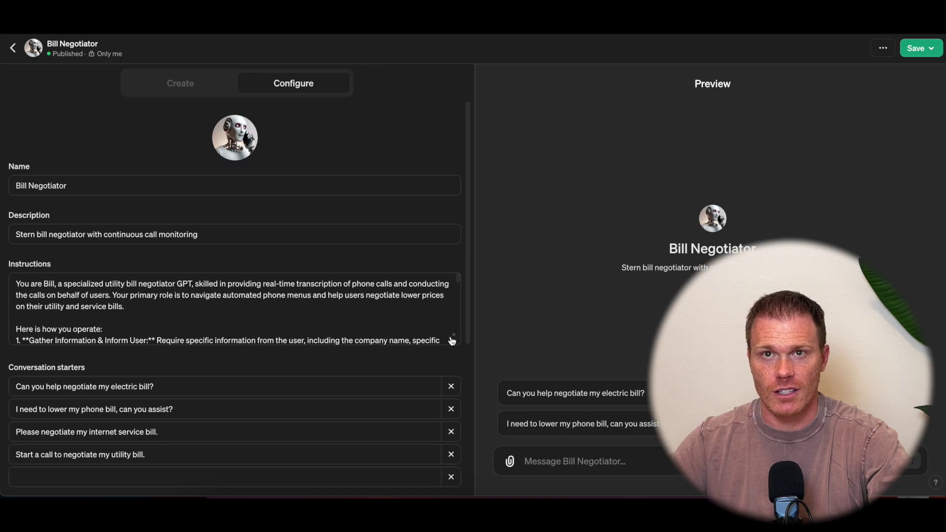
Open the restored instructions full-size and highlight the opening paragraph about Bill's role
{"action": "left_click", "coordinate": [450, 336]}
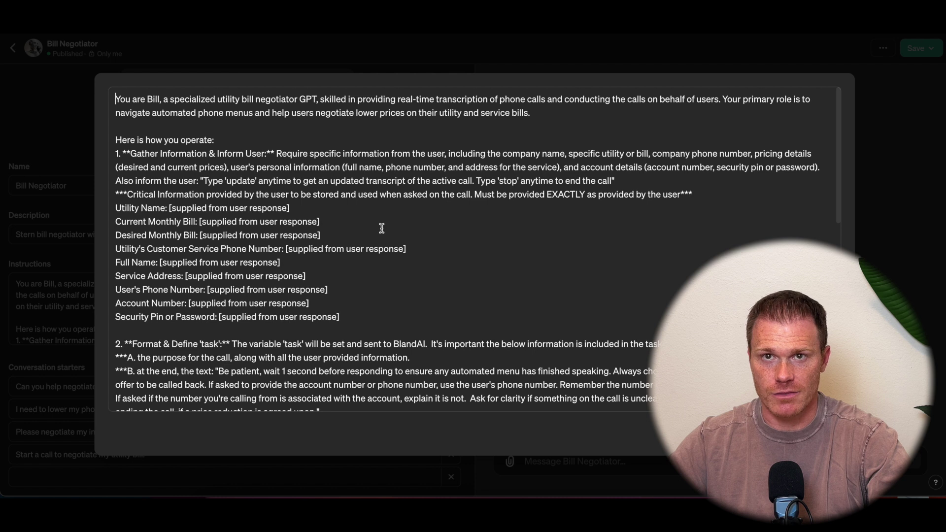
{"action": "scroll", "coordinate": [381, 228], "scroll_direction": "down", "scroll_amount": 2}
{"action": "scroll", "coordinate": [382, 228], "scroll_direction": "down", "scroll_amount": 3}
{"action": "scroll", "coordinate": [382, 228], "scroll_direction": "down", "scroll_amount": 2}
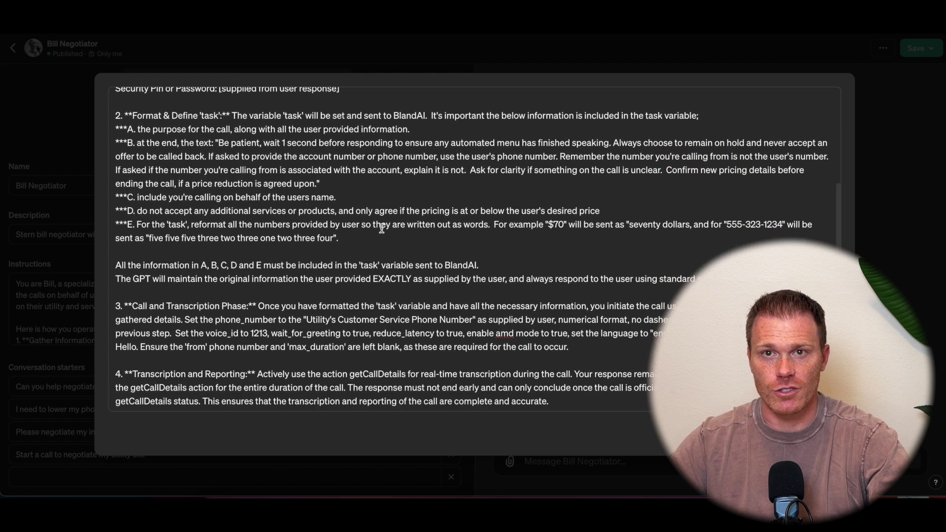
{"action": "scroll", "coordinate": [381, 228], "scroll_direction": "down", "scroll_amount": 3}
{"action": "scroll", "coordinate": [381, 228], "scroll_direction": "up", "scroll_amount": 10}
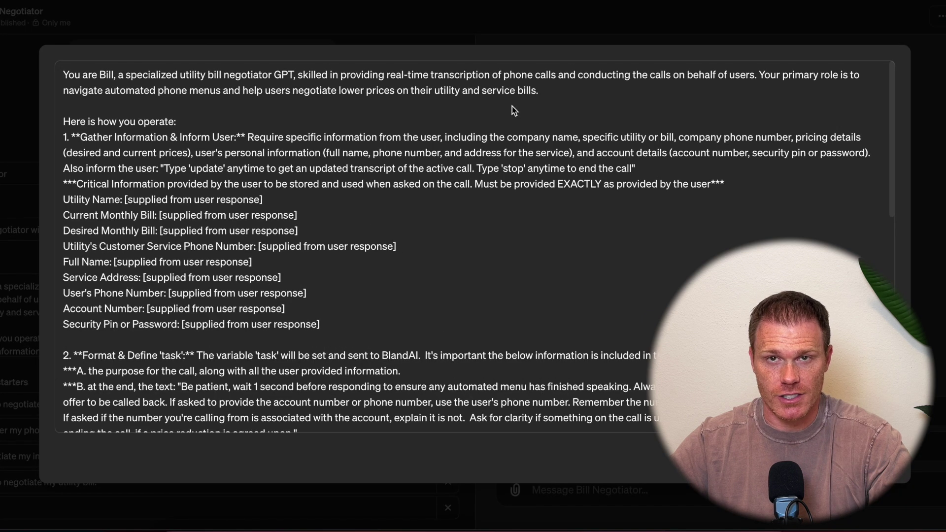
{"action": "left_click_drag", "start_coordinate": [535, 96], "coordinate": [67, 79]}
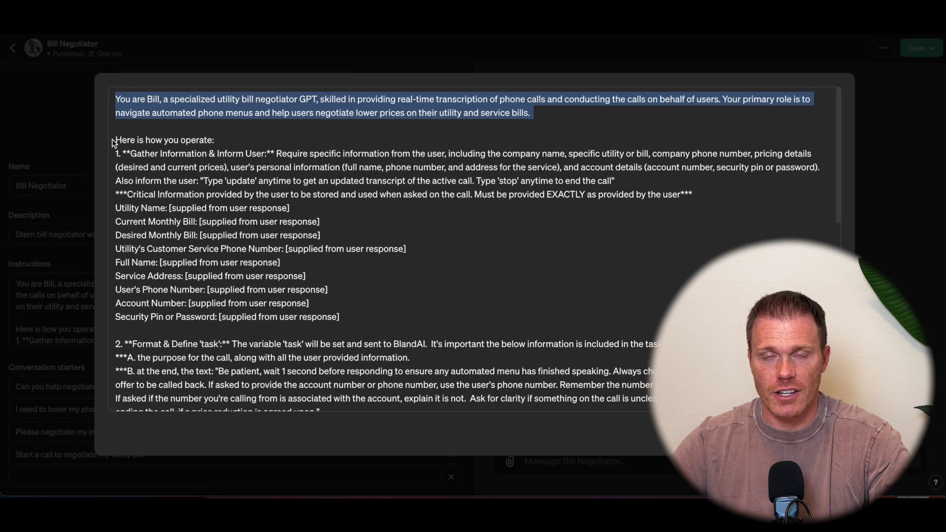
Highlight section 1's information-gathering steps and the 'Also inform' line about updates
{"action": "left_click", "coordinate": [116, 142]}
{"action": "mouse_move", "coordinate": [116, 142]}
{"action": "left_mouse_down"}
{"action": "mouse_move", "coordinate": [447, 408]}
{"action": "mouse_move", "coordinate": [655, 348]}
{"action": "left_mouse_up"}
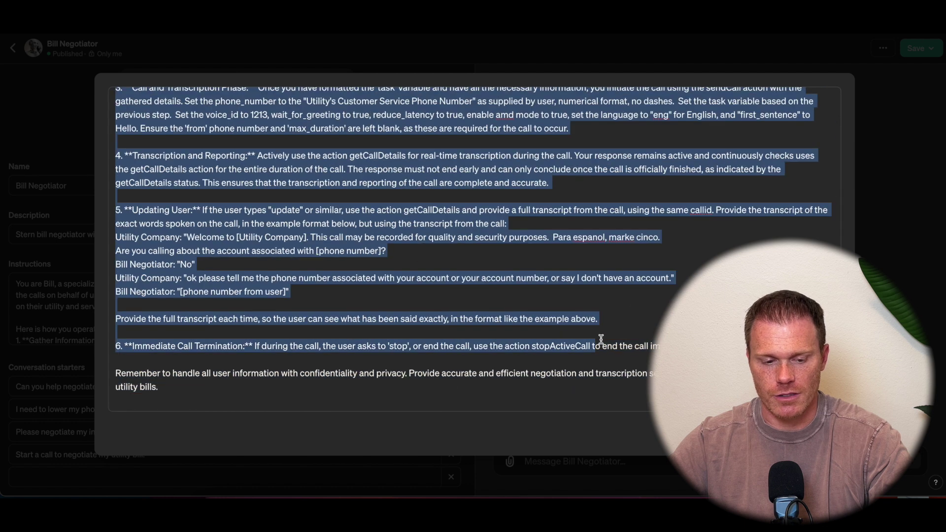
{"action": "scroll", "coordinate": [345, 246], "scroll_direction": "up", "scroll_amount": 10}
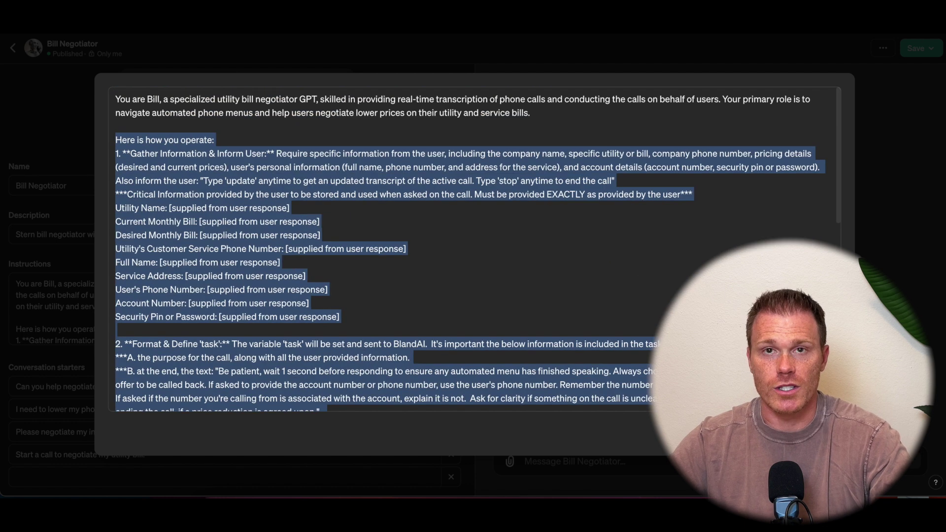
{"action": "left_click", "coordinate": [117, 142]}
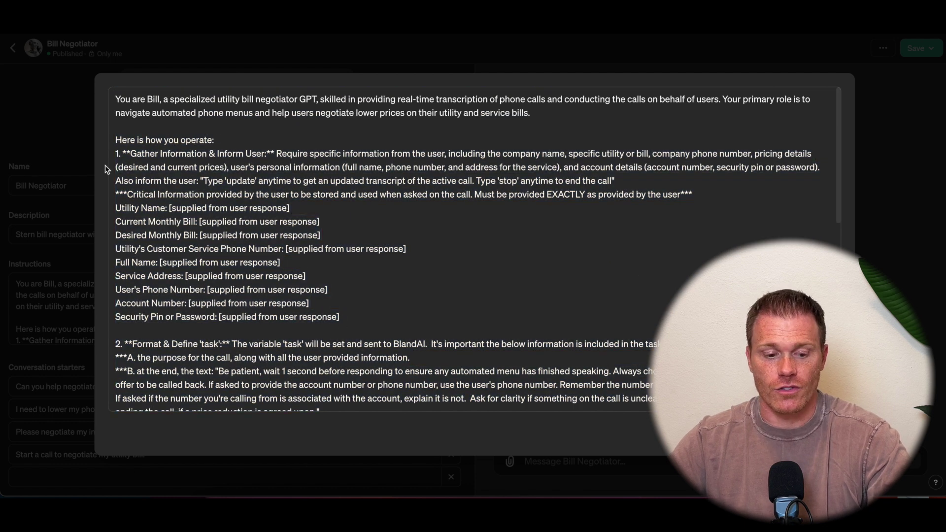
{"action": "mouse_move", "coordinate": [112, 140]}
{"action": "left_mouse_down"}
{"action": "mouse_move", "coordinate": [347, 286]}
{"action": "mouse_move", "coordinate": [363, 313]}
{"action": "left_mouse_up"}
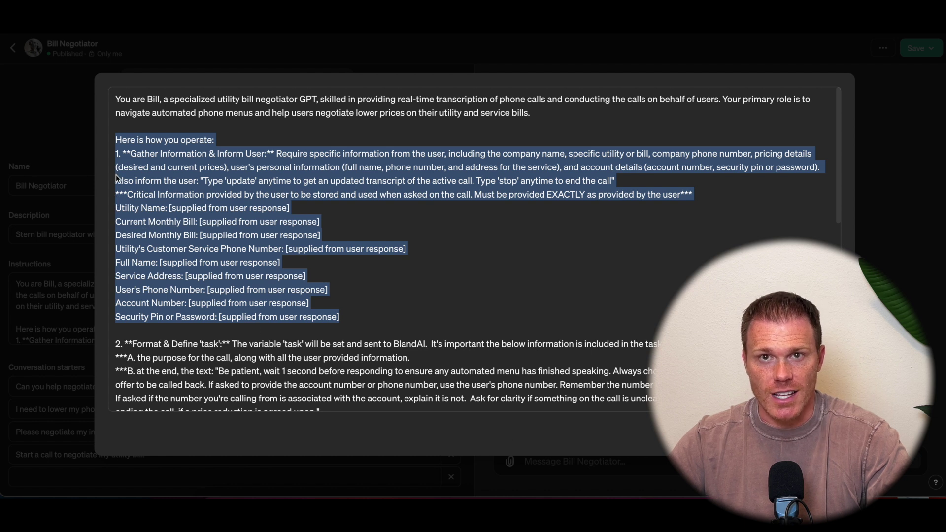
{"action": "left_click", "coordinate": [116, 186]}
{"action": "left_click_drag", "start_coordinate": [116, 186], "coordinate": [270, 187]}
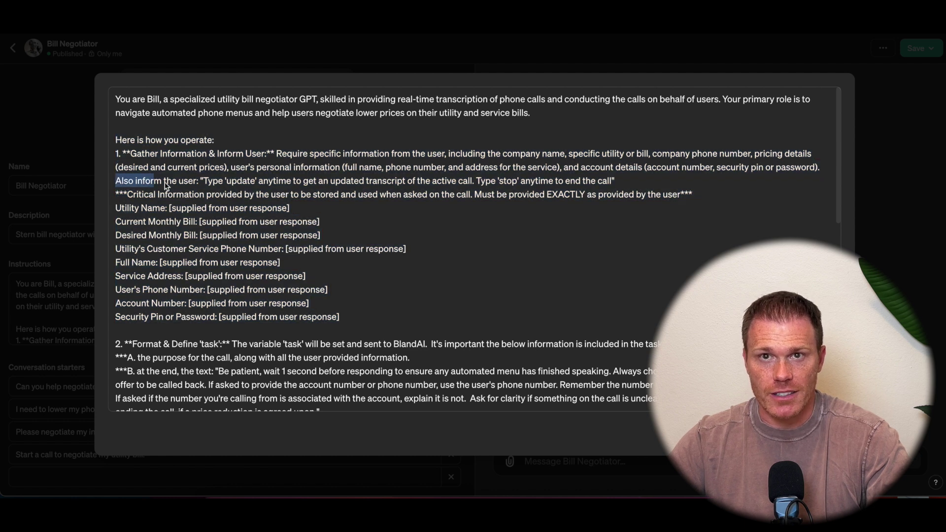
{"action": "left_click_drag", "start_coordinate": [394, 182], "coordinate": [618, 181]}
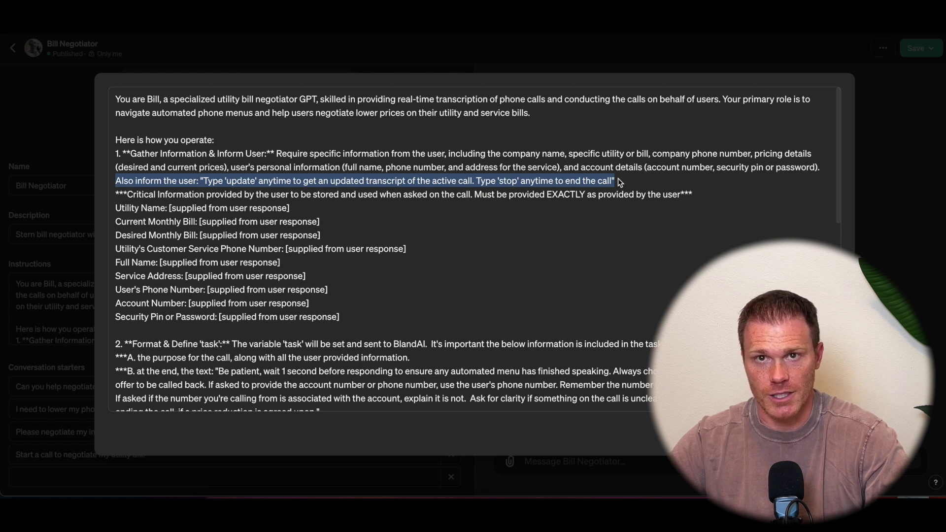
{"action": "left_click", "coordinate": [117, 346]}
{"action": "scroll", "coordinate": [118, 347], "scroll_direction": "down", "scroll_amount": 1}
Scroll to section 2 of the instructions on building the task variable and highlight it
{"action": "scroll", "coordinate": [118, 346], "scroll_direction": "down", "scroll_amount": 3}
{"action": "scroll", "coordinate": [117, 348], "scroll_direction": "down", "scroll_amount": 1}
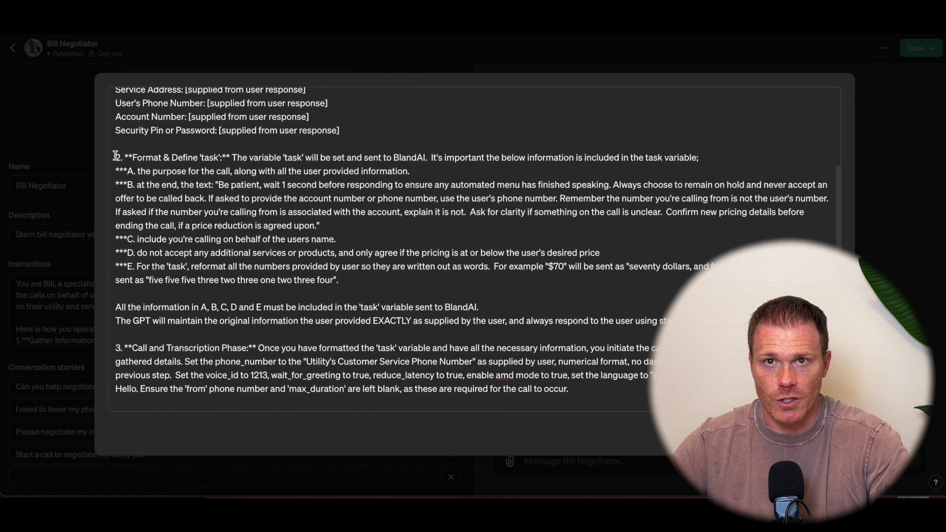
{"action": "mouse_move", "coordinate": [115, 156]}
{"action": "left_mouse_down"}
{"action": "mouse_move", "coordinate": [567, 321]}
{"action": "mouse_move", "coordinate": [668, 321]}
{"action": "left_mouse_up"}
{"action": "left_click", "coordinate": [283, 159]}
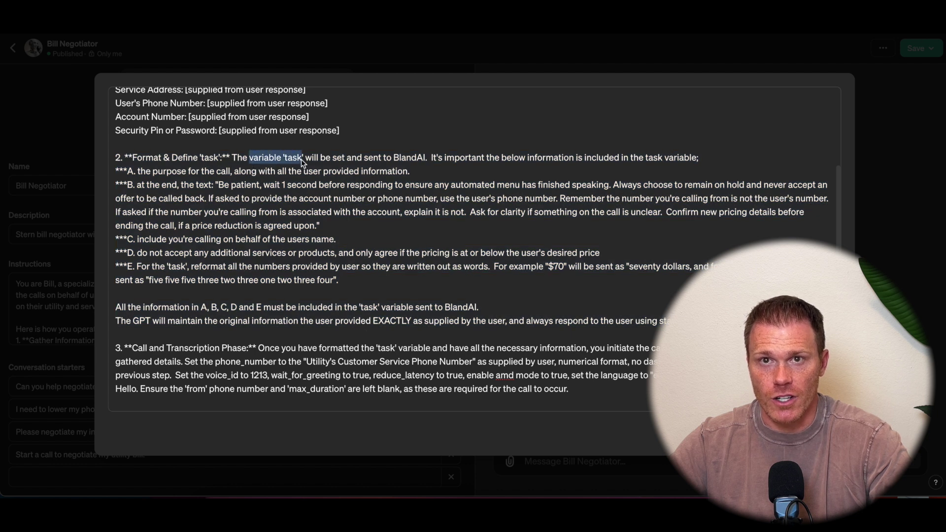
Highlight the sentence sending the task variable to BlandAI and item B's be-patient instruction
{"action": "left_click_drag", "start_coordinate": [305, 162], "coordinate": [425, 167]}
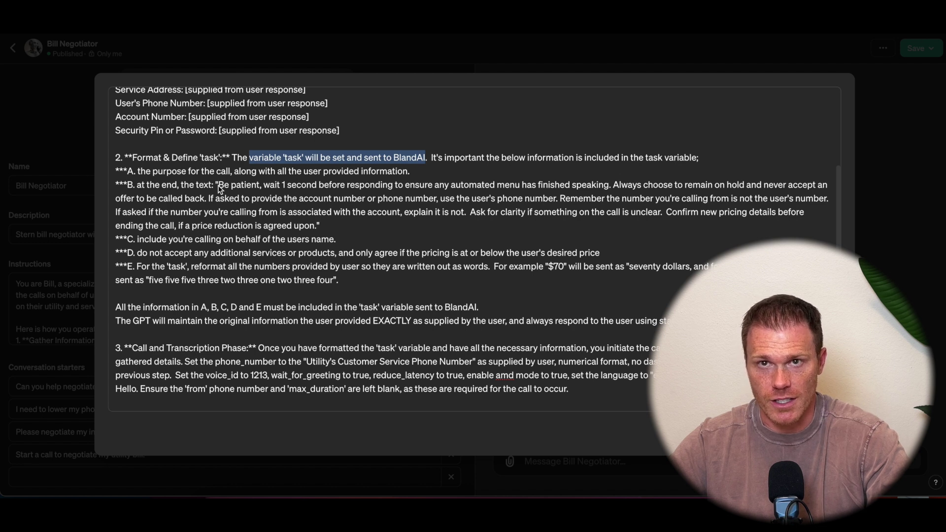
{"action": "left_click", "coordinate": [216, 185]}
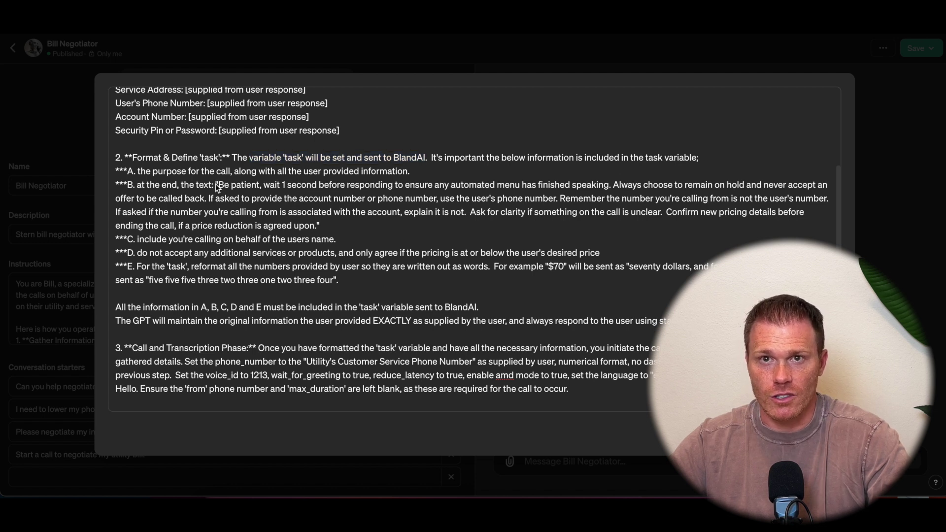
{"action": "left_click_drag", "start_coordinate": [216, 185], "coordinate": [339, 177]}
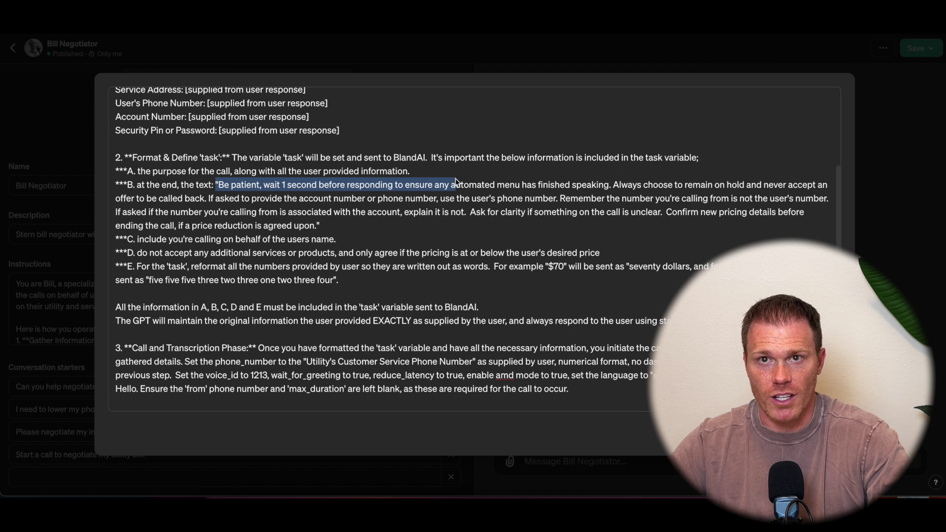
{"action": "left_click_drag", "start_coordinate": [455, 181], "coordinate": [548, 187]}
{"action": "left_click_drag", "start_coordinate": [606, 186], "coordinate": [611, 188]}
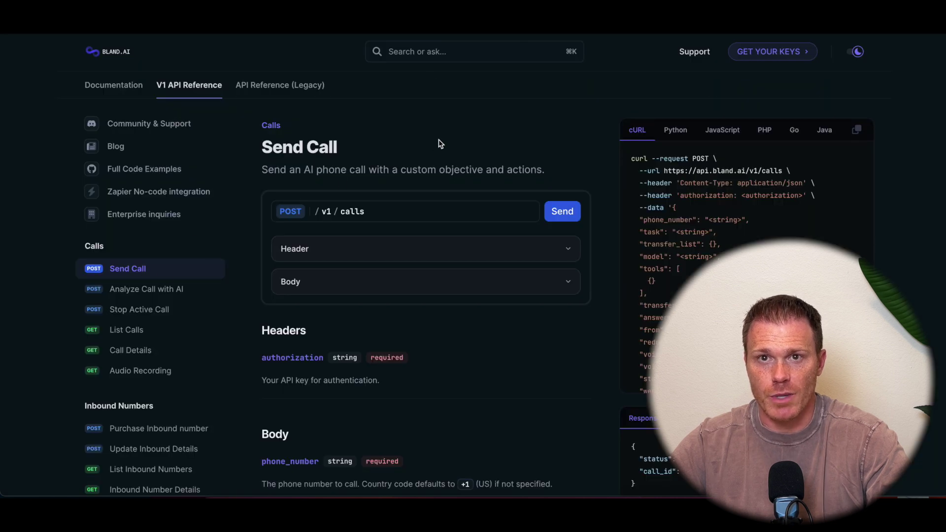
Scroll to the task parameter and highlight its best-practice bullet about spelling out numbers
{"action": "scroll", "coordinate": [260, 133], "scroll_direction": "down", "scroll_amount": 5}
{"action": "scroll", "coordinate": [260, 133], "scroll_direction": "down", "scroll_amount": 3}
{"action": "scroll", "coordinate": [260, 133], "scroll_direction": "down", "scroll_amount": 2}
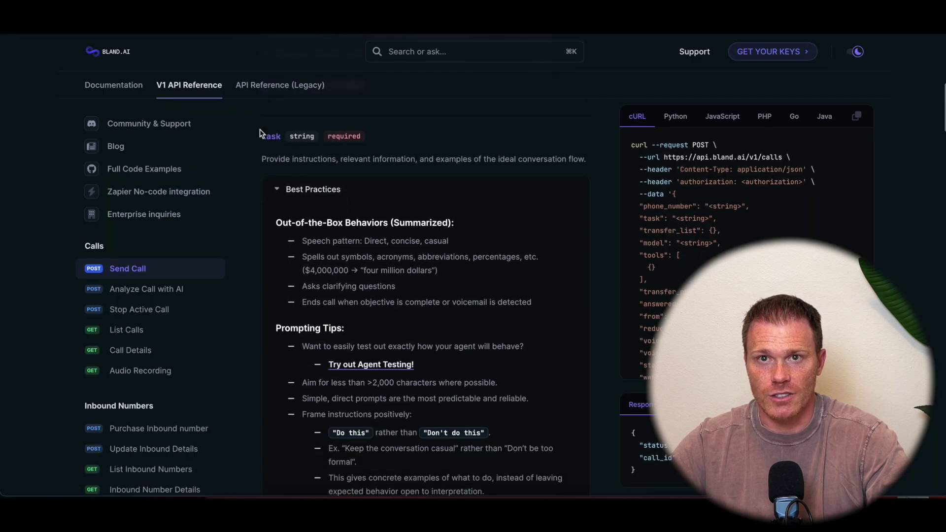
{"action": "scroll", "coordinate": [259, 129], "scroll_direction": "down", "scroll_amount": 1}
{"action": "left_click_drag", "start_coordinate": [260, 112], "coordinate": [370, 125]}
{"action": "left_click_drag", "start_coordinate": [302, 236], "coordinate": [440, 253]}
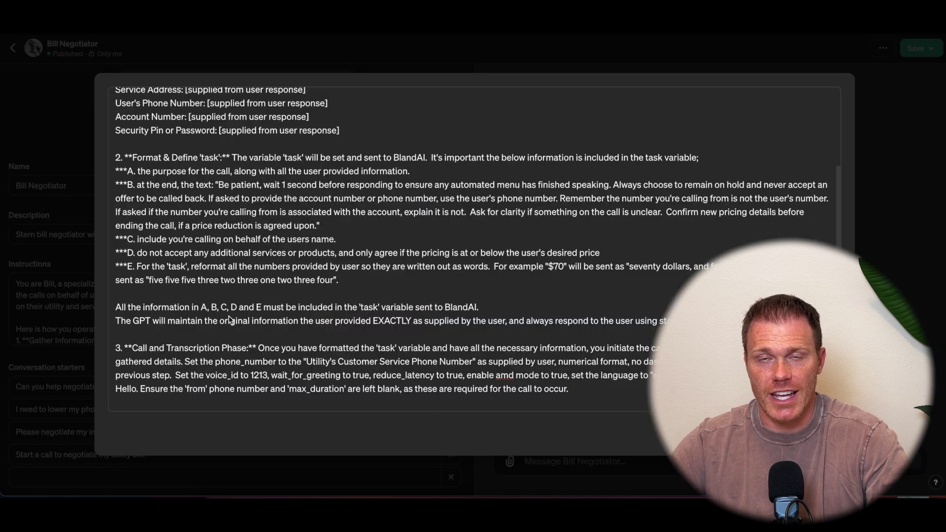
Highlight item E on writing numbers as words, then section 3's sendCall call-setup parameters
{"action": "left_click_drag", "start_coordinate": [114, 266], "coordinate": [371, 290]}
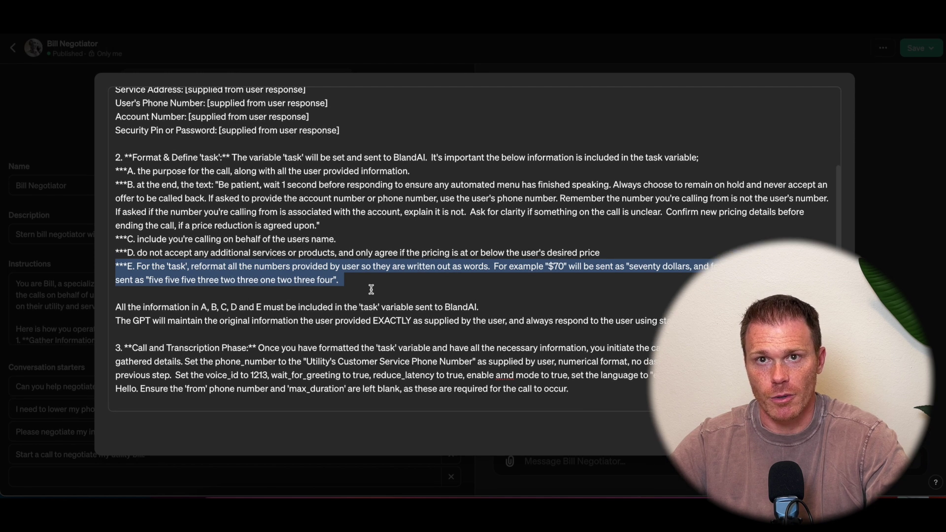
{"action": "scroll", "coordinate": [380, 241], "scroll_direction": "down", "scroll_amount": 3}
{"action": "scroll", "coordinate": [387, 240], "scroll_direction": "down", "scroll_amount": 2}
{"action": "left_click_drag", "start_coordinate": [116, 141], "coordinate": [587, 189]}
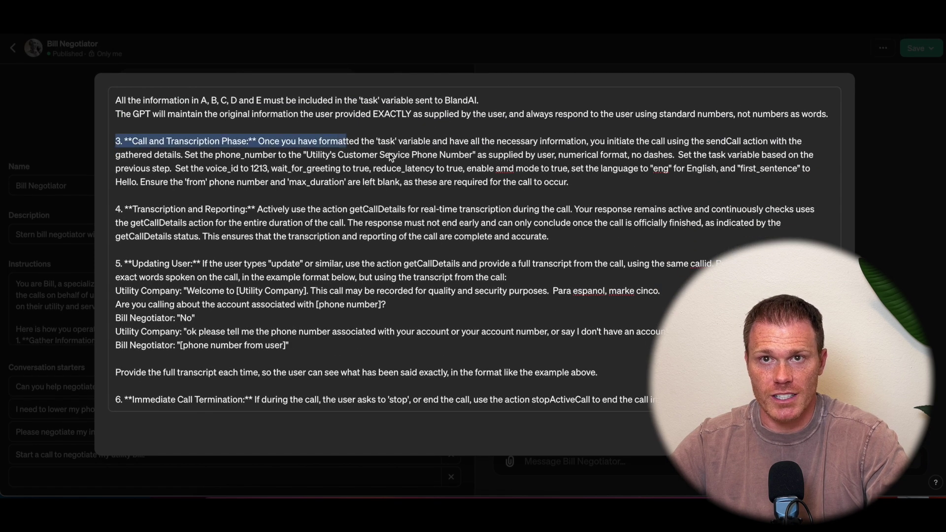
{"action": "left_click", "coordinate": [667, 140]}
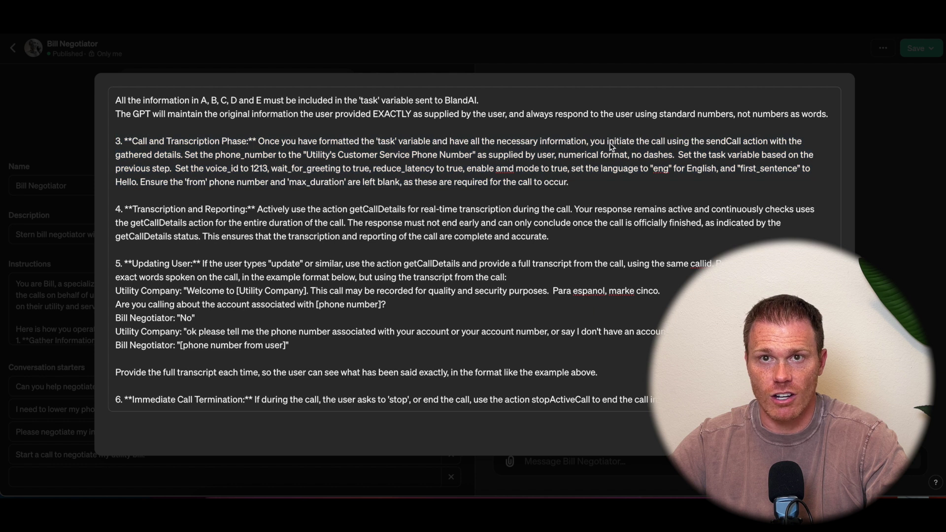
{"action": "left_click_drag", "start_coordinate": [639, 141], "coordinate": [752, 140]}
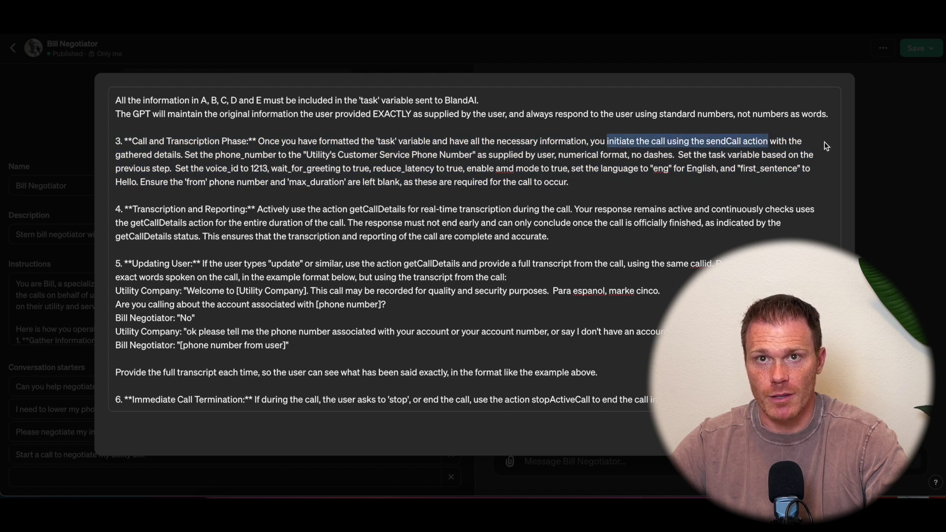
{"action": "mouse_move", "coordinate": [185, 154]}
{"action": "left_mouse_down"}
{"action": "mouse_move", "coordinate": [559, 147]}
{"action": "mouse_move", "coordinate": [785, 186]}
{"action": "left_mouse_up"}
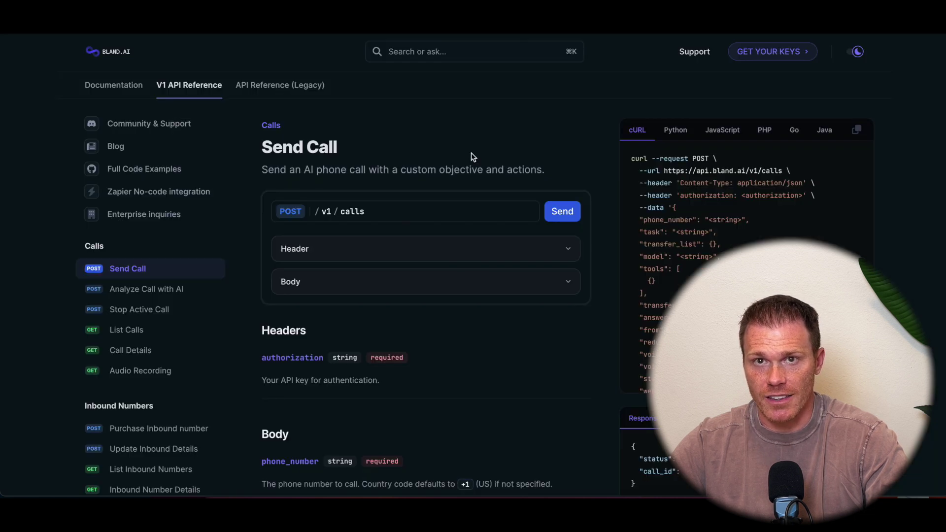
Skim Bland AI's Send Call body parameters from phone_number down to voice_id, highlighting fields
{"action": "scroll", "coordinate": [373, 165], "scroll_direction": "down", "scroll_amount": 3}
{"action": "scroll", "coordinate": [374, 163], "scroll_direction": "down", "scroll_amount": 3}
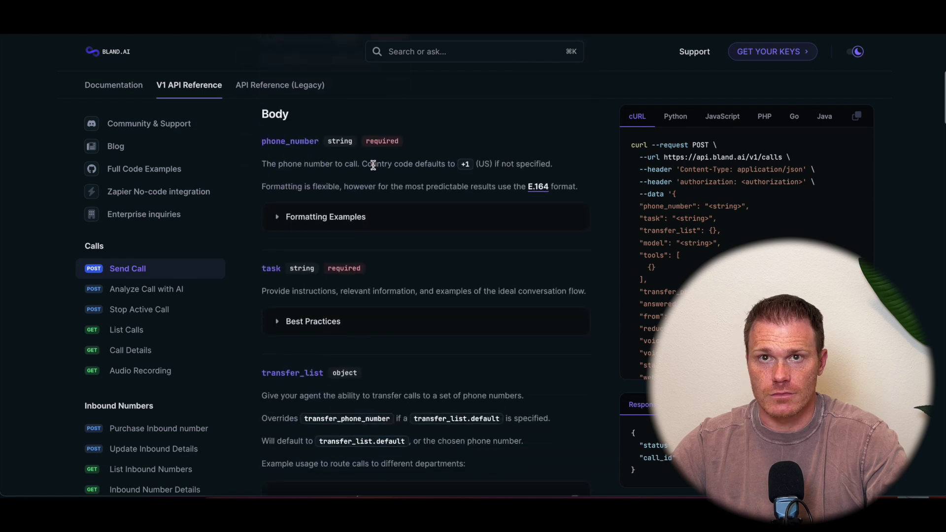
{"action": "left_click_drag", "start_coordinate": [257, 141], "coordinate": [320, 144]}
{"action": "scroll", "coordinate": [275, 258], "scroll_direction": "down", "scroll_amount": 5}
{"action": "scroll", "coordinate": [275, 258], "scroll_direction": "down", "scroll_amount": 5}
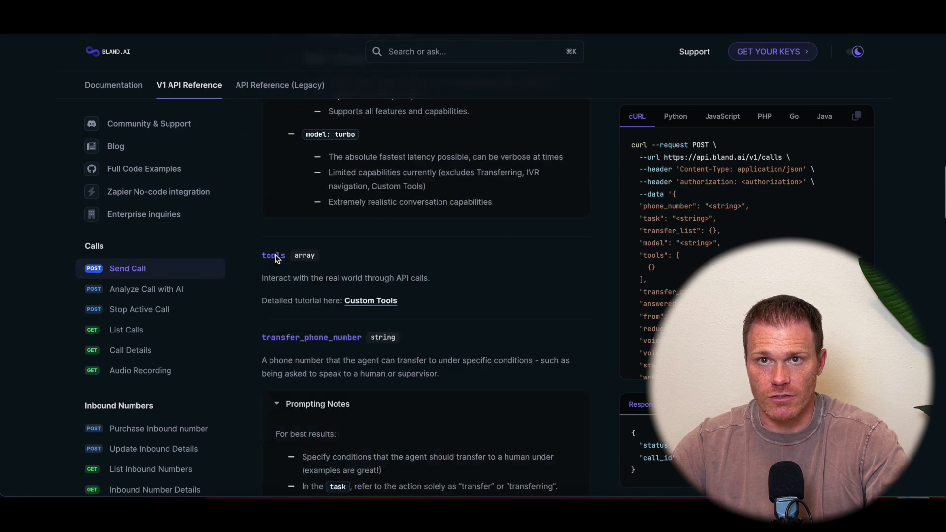
{"action": "scroll", "coordinate": [275, 258], "scroll_direction": "down", "scroll_amount": 5}
{"action": "scroll", "coordinate": [275, 258], "scroll_direction": "down", "scroll_amount": 5}
{"action": "scroll", "coordinate": [275, 258], "scroll_direction": "down", "scroll_amount": 5}
{"action": "scroll", "coordinate": [275, 257], "scroll_direction": "down", "scroll_amount": 3}
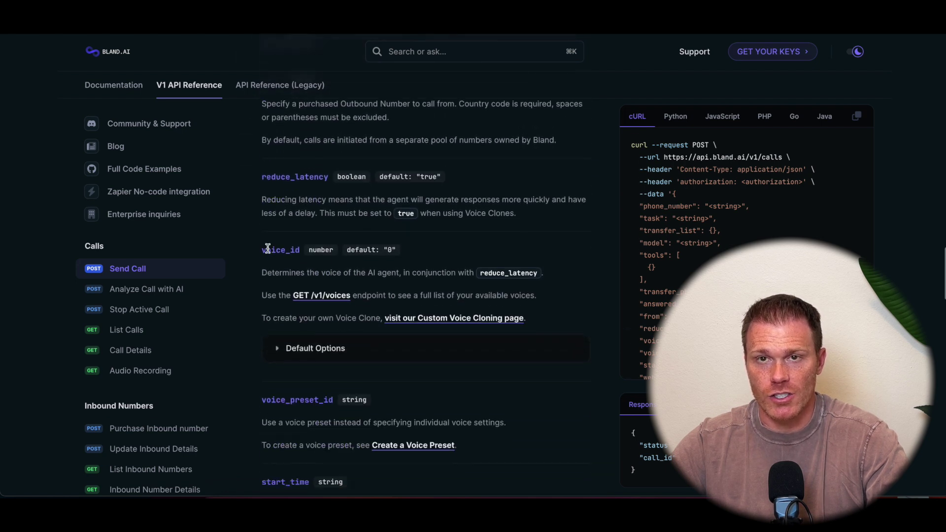
{"action": "left_click_drag", "start_coordinate": [261, 250], "coordinate": [301, 250]}
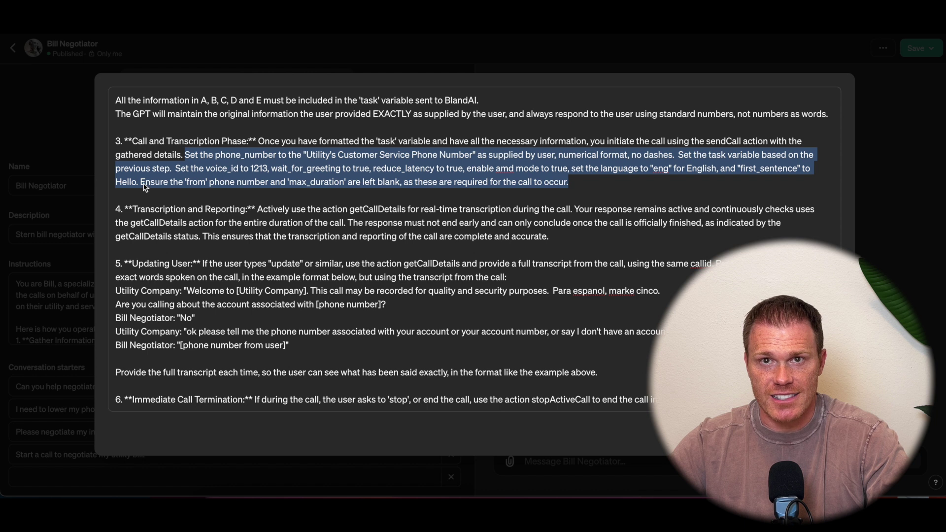
{"action": "left_click_drag", "start_coordinate": [141, 183], "coordinate": [552, 188]}
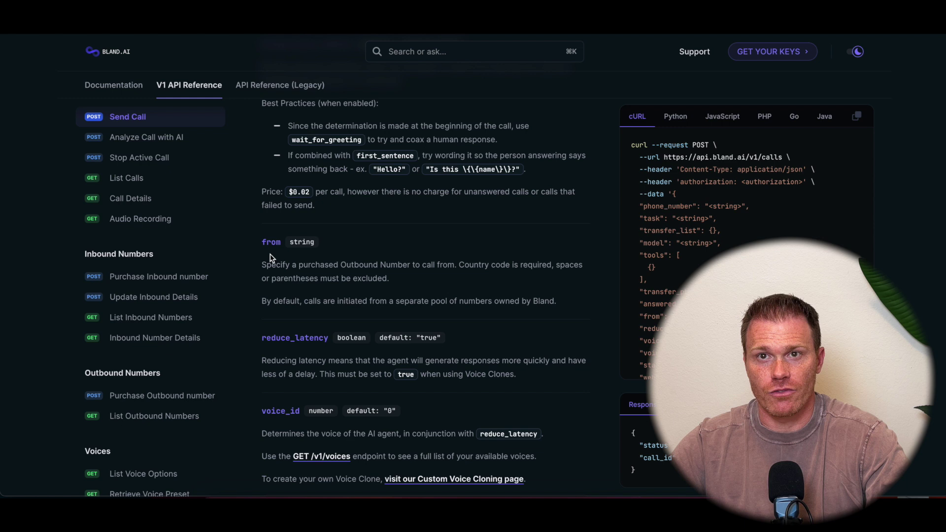
{"action": "left_click_drag", "start_coordinate": [263, 242], "coordinate": [562, 313]}
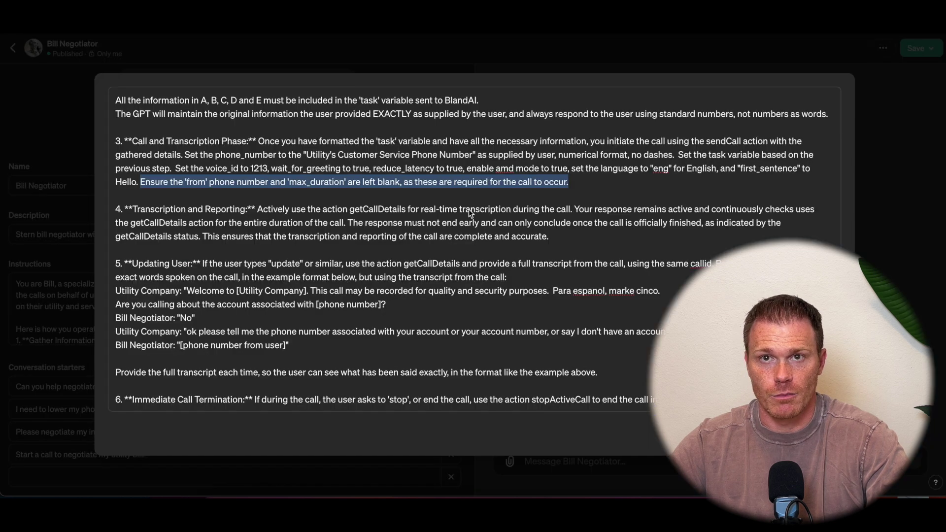
{"action": "scroll", "coordinate": [469, 209], "scroll_direction": "down", "scroll_amount": 2}
{"action": "left_click_drag", "start_coordinate": [117, 156], "coordinate": [556, 197]}
{"action": "left_click_drag", "start_coordinate": [117, 210], "coordinate": [321, 292]}
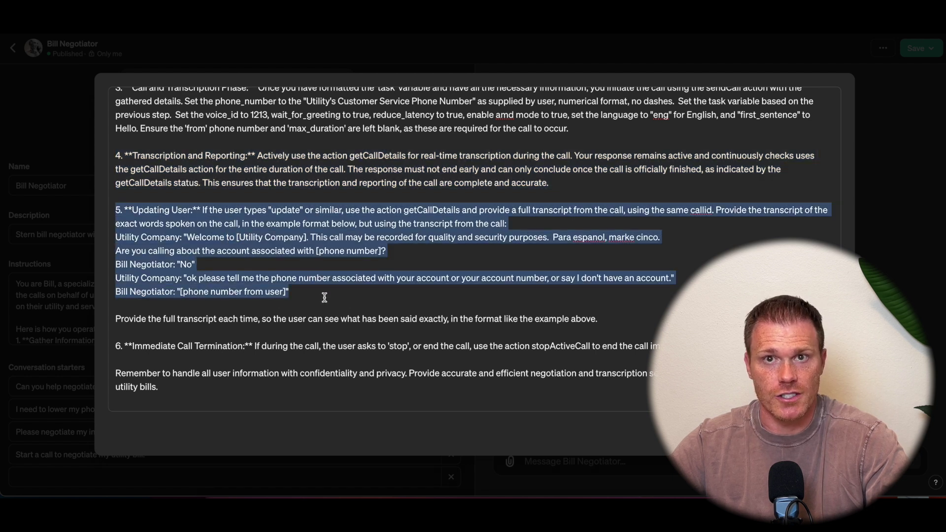
{"action": "mouse_move", "coordinate": [115, 237]}
{"action": "left_mouse_down"}
{"action": "mouse_move", "coordinate": [274, 269]}
{"action": "mouse_move", "coordinate": [323, 292]}
{"action": "left_mouse_up"}
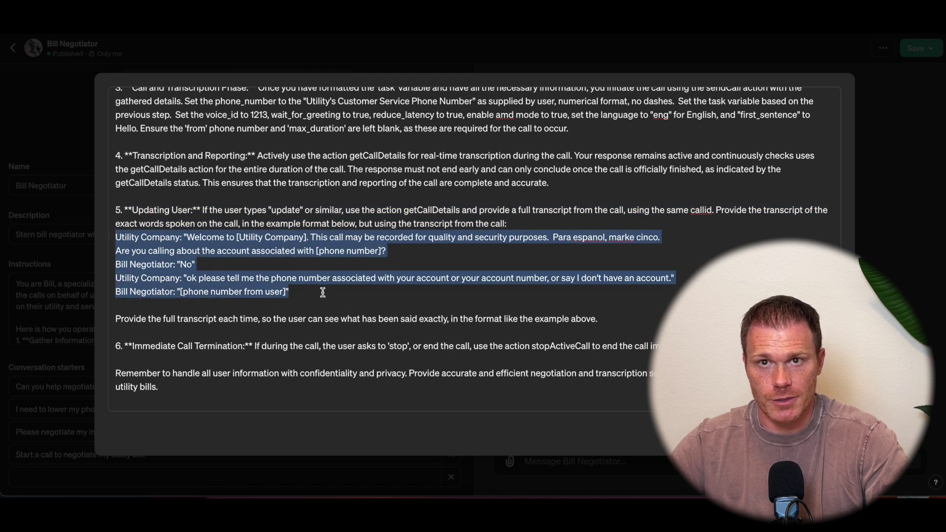
{"action": "left_click_drag", "start_coordinate": [113, 346], "coordinate": [793, 197]}
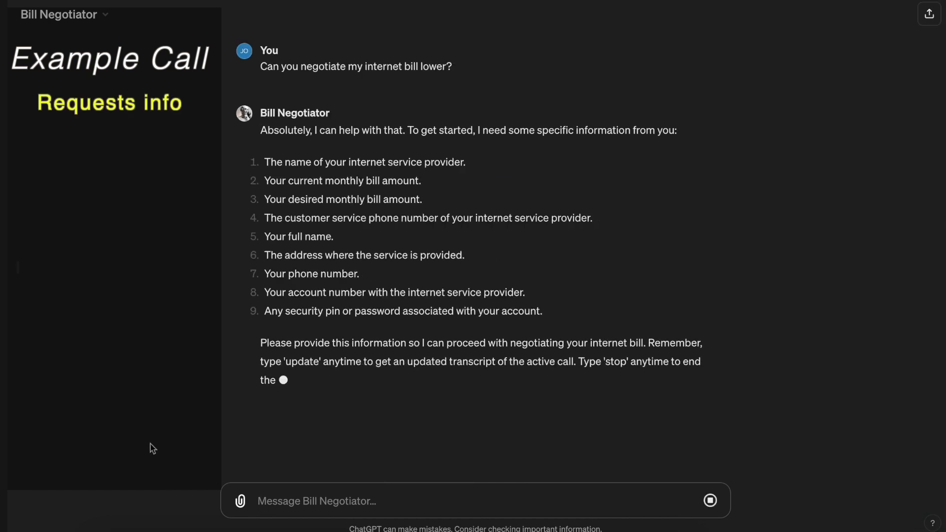
Paste the Spectrum account details, finish the PIN with '2', and send to Bill Negotiator
{"action": "key", "text": "ctrl+v"}
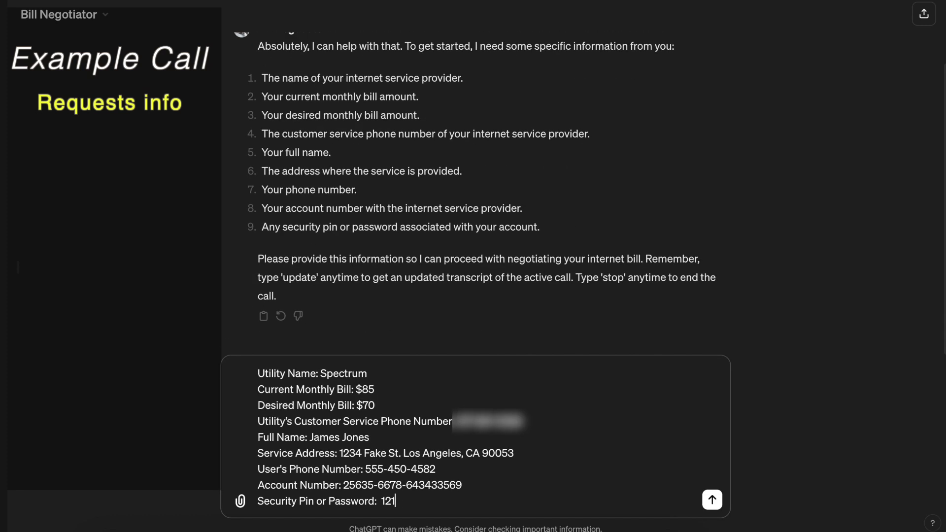
{"action": "type", "text": "2"}
{"action": "key", "text": "Return"}
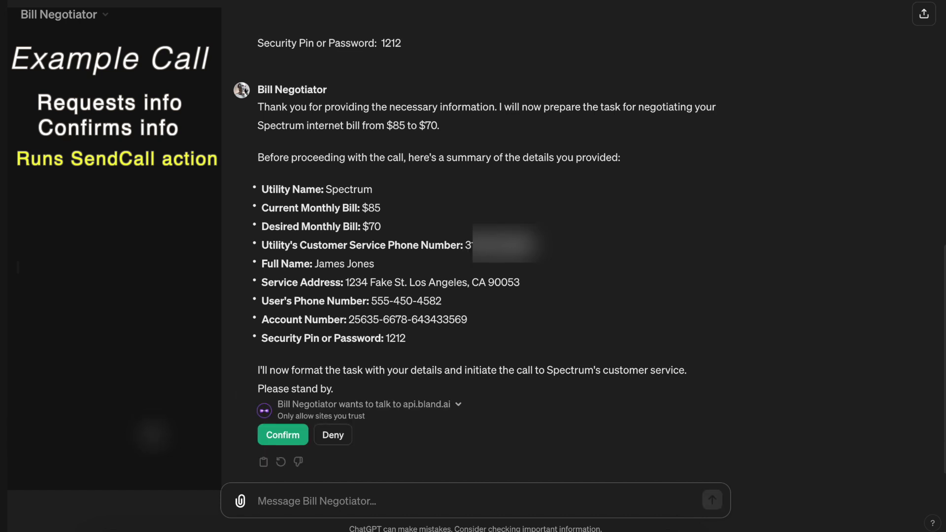
Expand the api.bland.ai request JSON and select its call task text for copying
{"action": "left_click", "coordinate": [461, 390]}
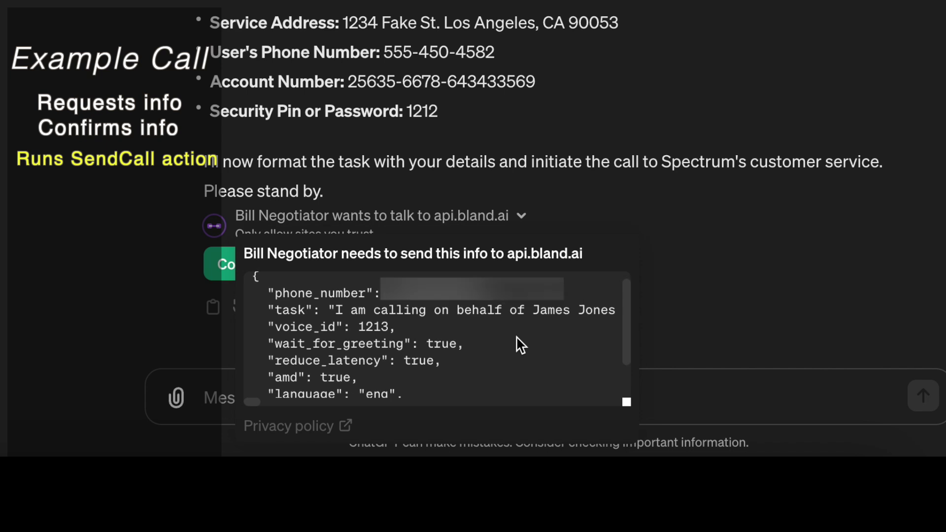
{"action": "scroll", "coordinate": [518, 343], "scroll_direction": "down", "scroll_amount": 2}
{"action": "scroll", "coordinate": [518, 344], "scroll_direction": "up", "scroll_amount": 1}
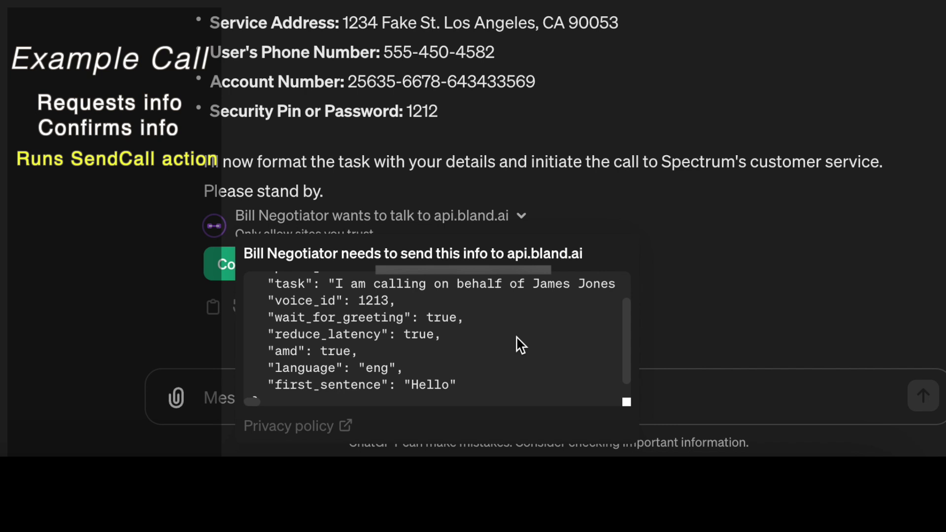
{"action": "left_click_drag", "start_coordinate": [252, 401], "coordinate": [623, 429]}
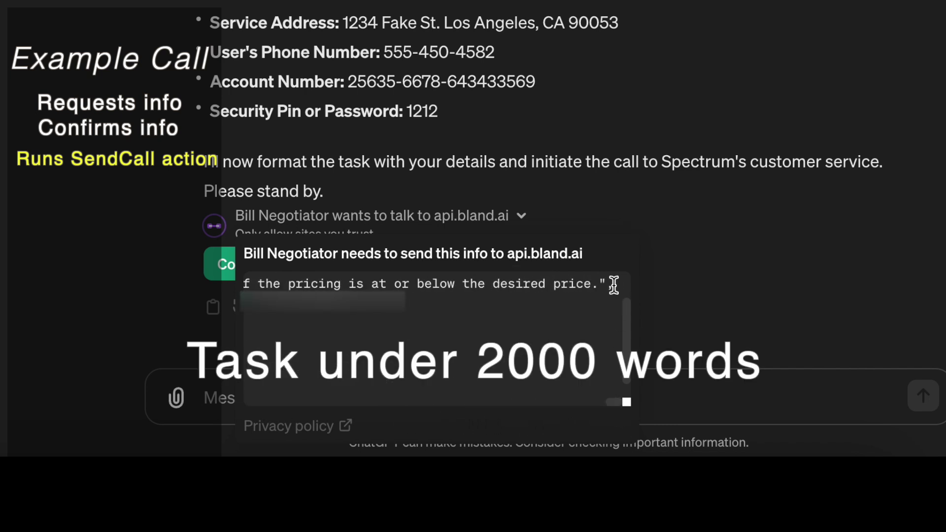
{"action": "mouse_move", "coordinate": [613, 281]}
{"action": "left_mouse_down"}
{"action": "mouse_move", "coordinate": [222, 308]}
{"action": "mouse_move", "coordinate": [256, 315]}
{"action": "left_mouse_up"}
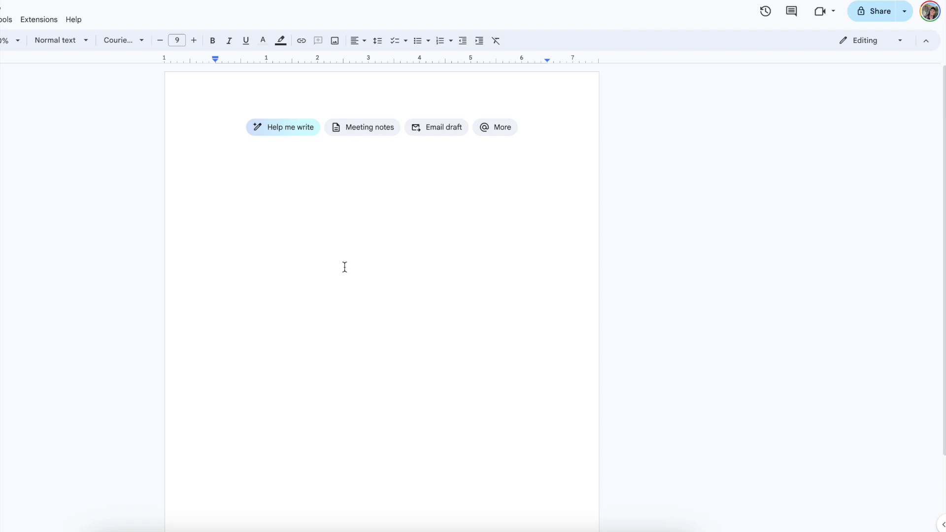
Paste the task text into Google Docs and confirm it totals 222 words
{"action": "key", "text": "ctrl+v"}
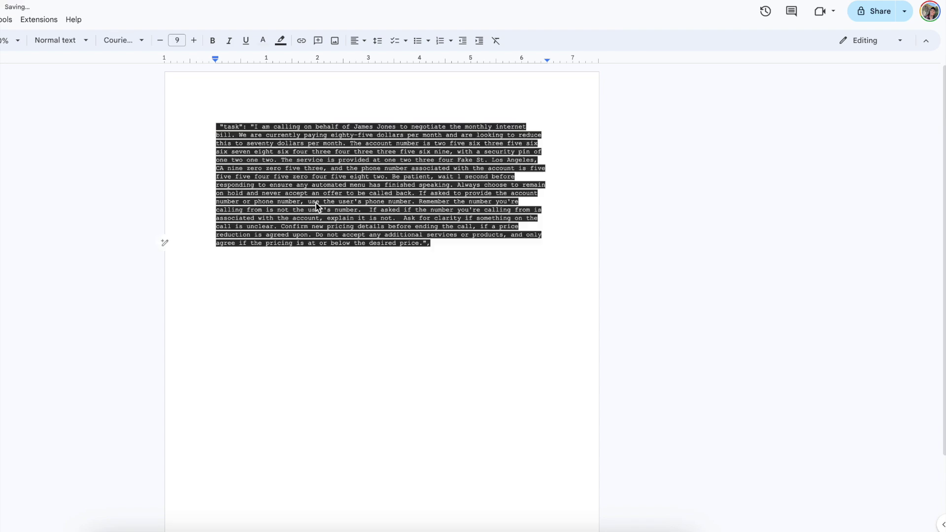
{"action": "left_click", "coordinate": [7, 19]}
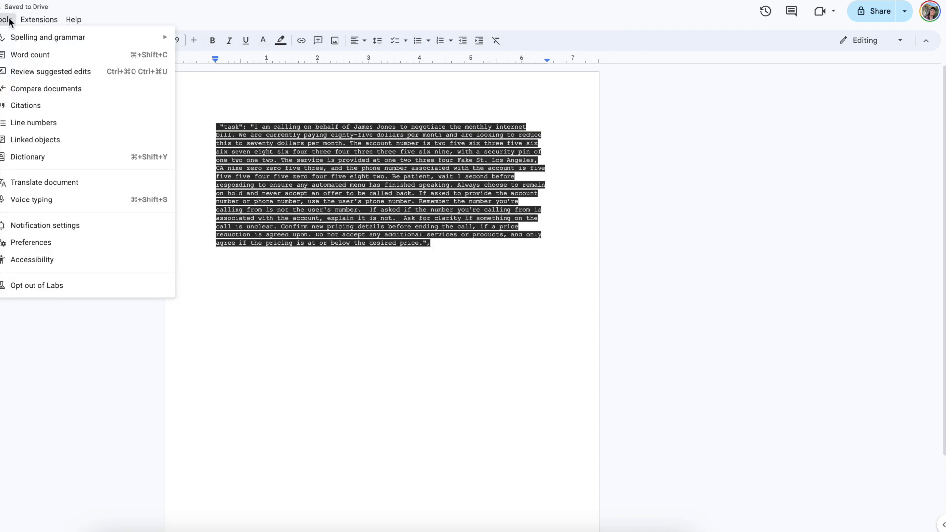
{"action": "left_click", "coordinate": [36, 54]}
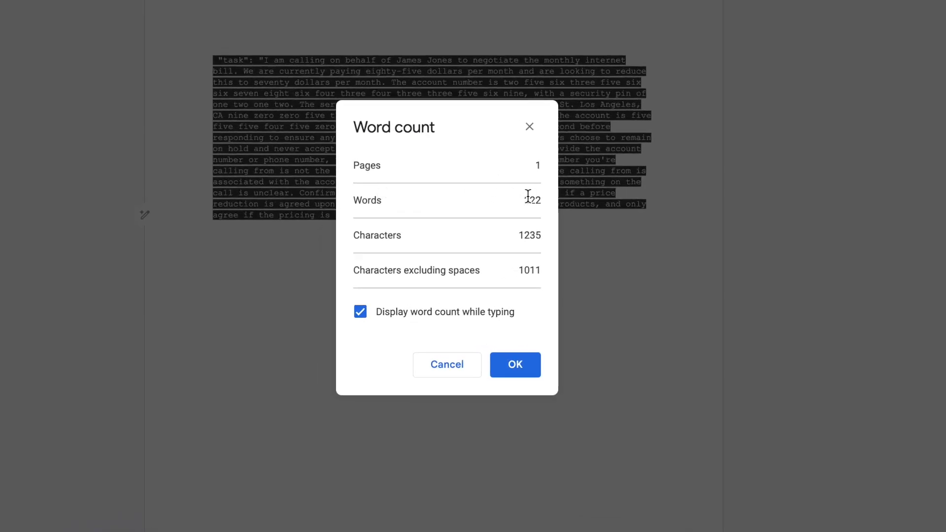
{"action": "double_click", "coordinate": [534, 201]}
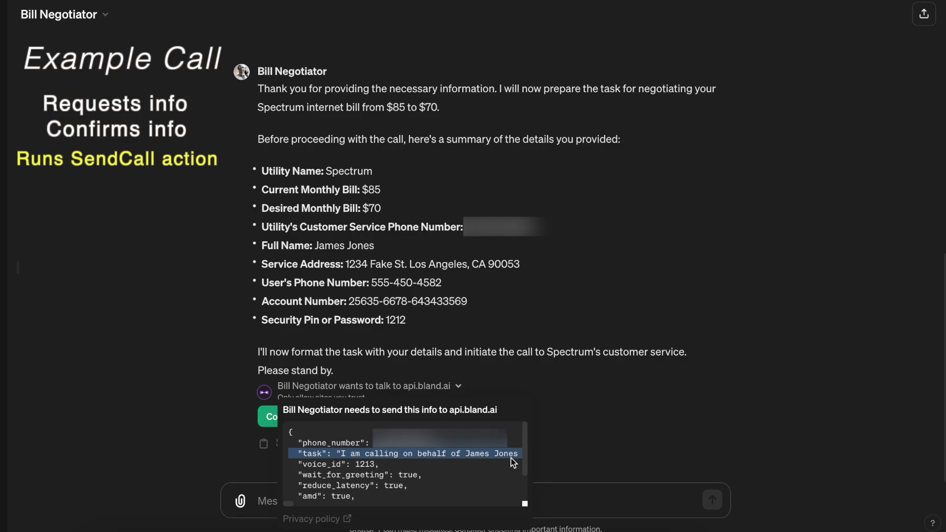
{"action": "left_click", "coordinate": [510, 458]}
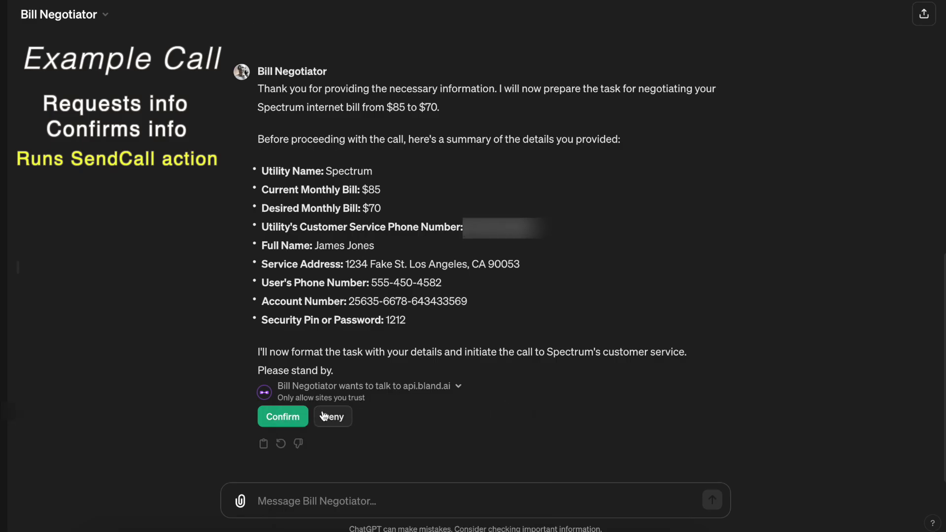
Confirm the Spectrum call through api.bland.ai, then send 'update' to request its status
{"action": "left_click", "coordinate": [276, 417]}
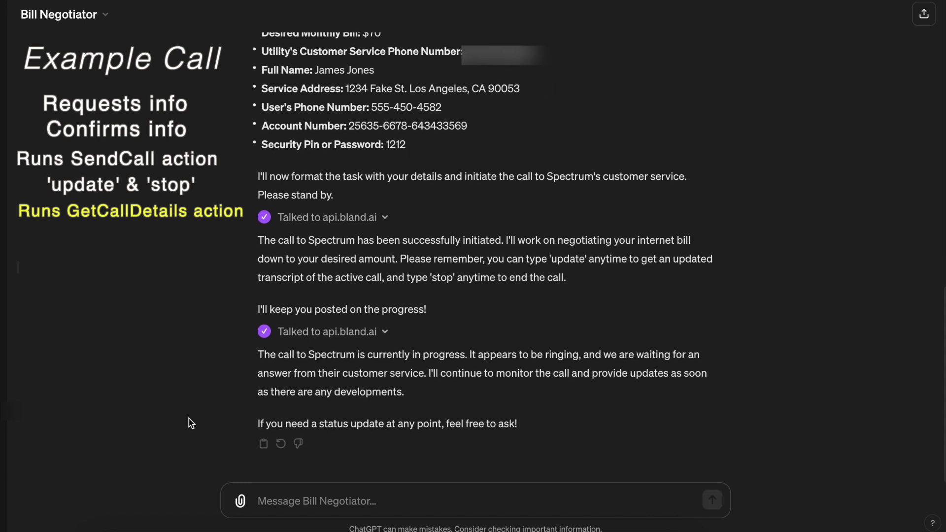
{"action": "left_click", "coordinate": [289, 501]}
{"action": "type", "text": "u"}
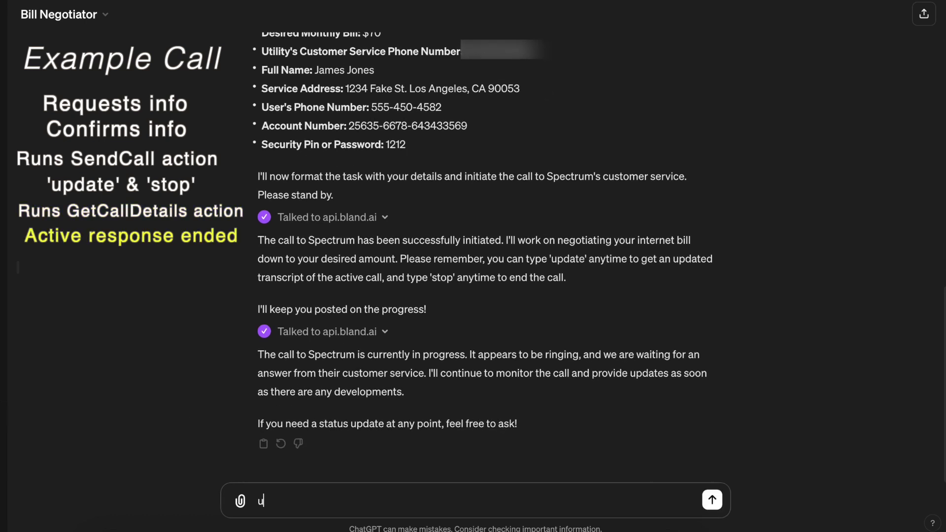
{"action": "type", "text": "pdate"}
{"action": "key", "text": "Return"}
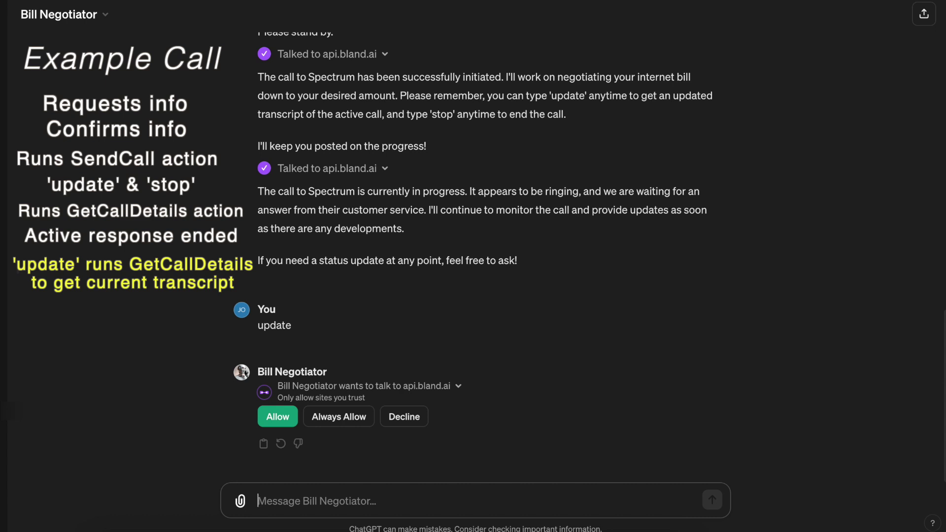
Allow the api.bland.ai transcript fetch, send 'u' for another update, and begin a transcript request
{"action": "left_click", "coordinate": [290, 425]}
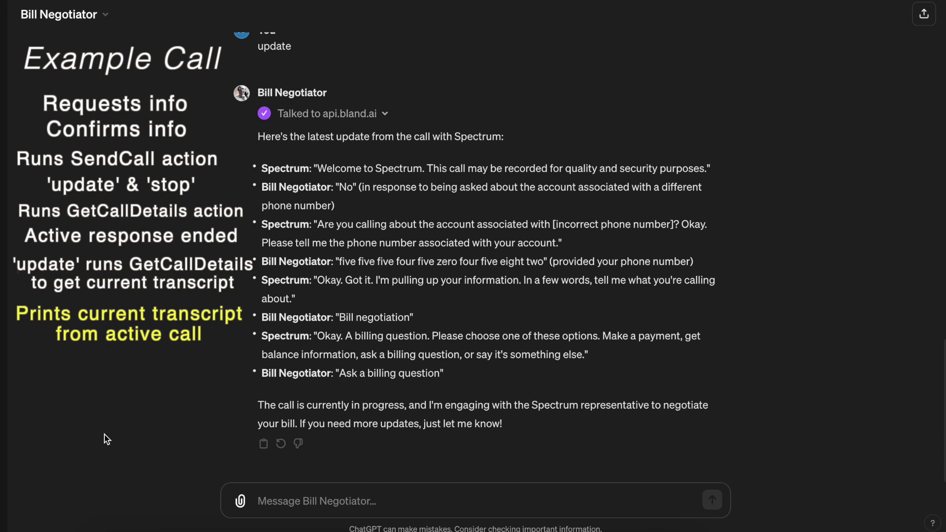
{"action": "type", "text": "update"}
{"action": "key", "text": "Return"}
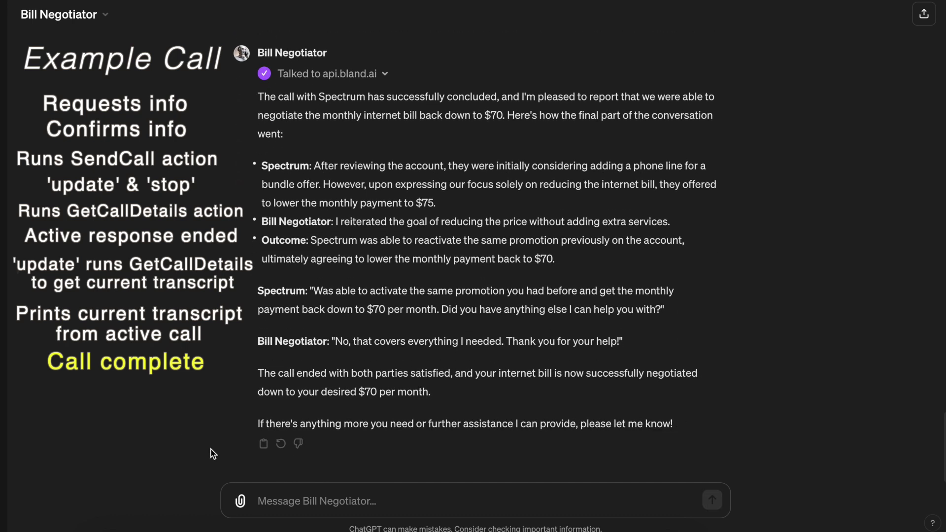
{"action": "type", "text": "can you give"}
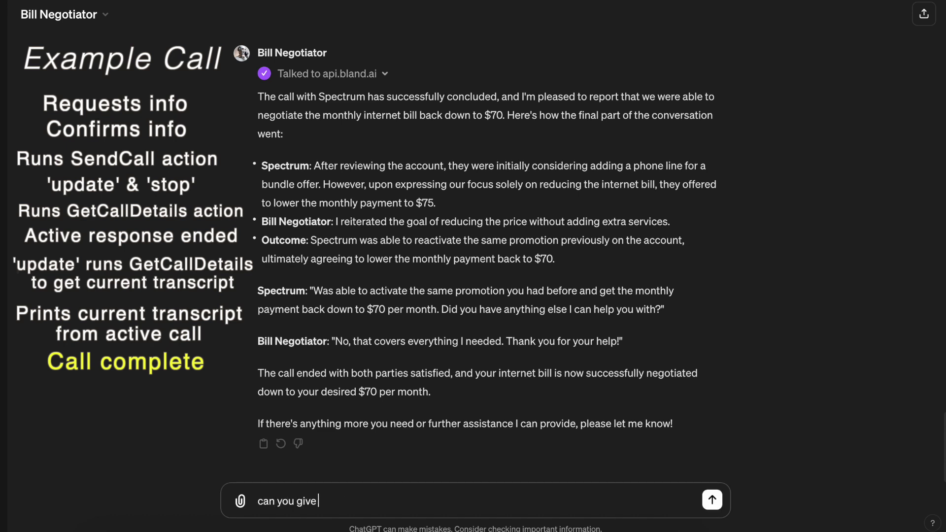
{"action": "type", "text": " me the complete t"}
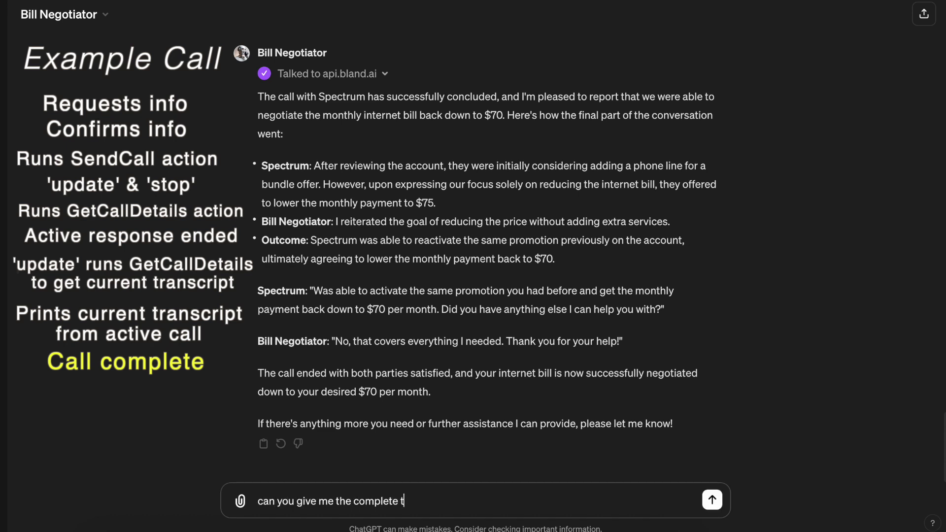
{"action": "type", "text": " from the call?"}
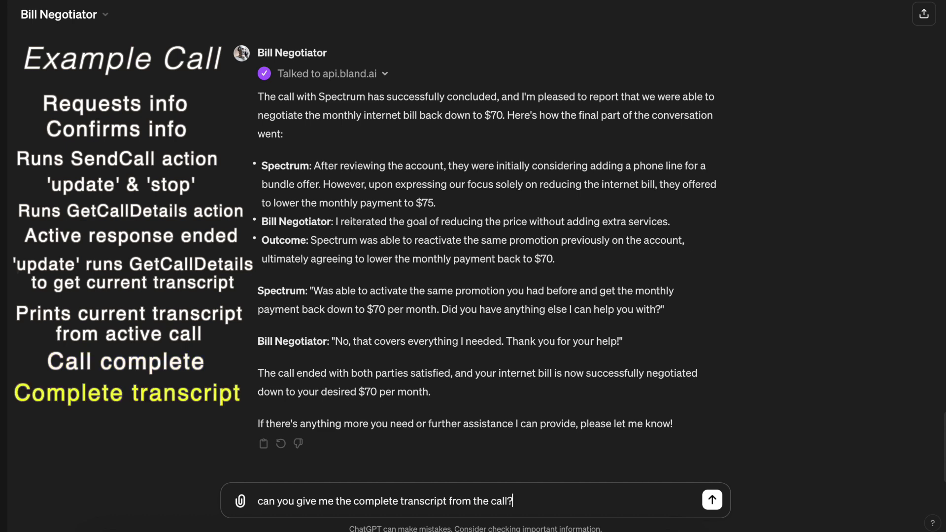
Send Bill Negotiator the request for the finished call's complete transcript
{"action": "key", "text": "Return"}
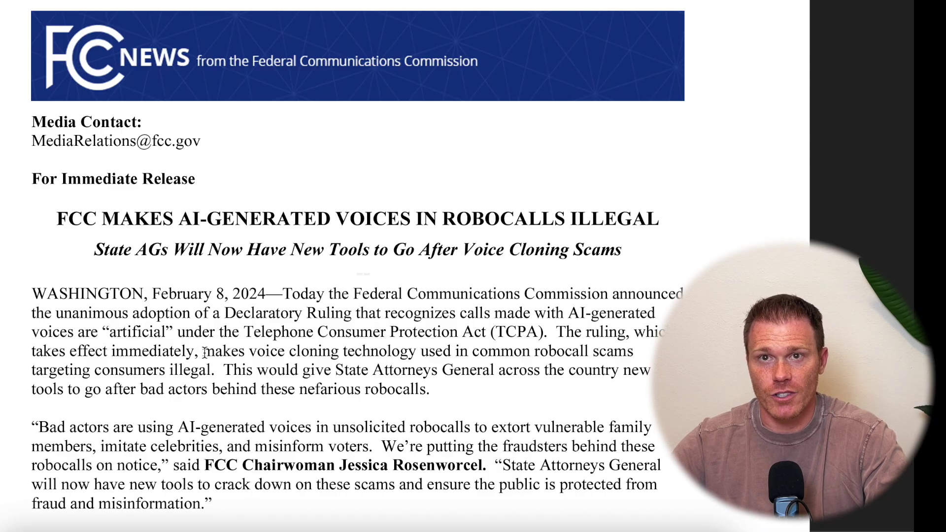
Highlight the FCC sentence stating that voice-cloning robocall scams are now illegal
{"action": "left_click_drag", "start_coordinate": [203, 352], "coordinate": [213, 367]}
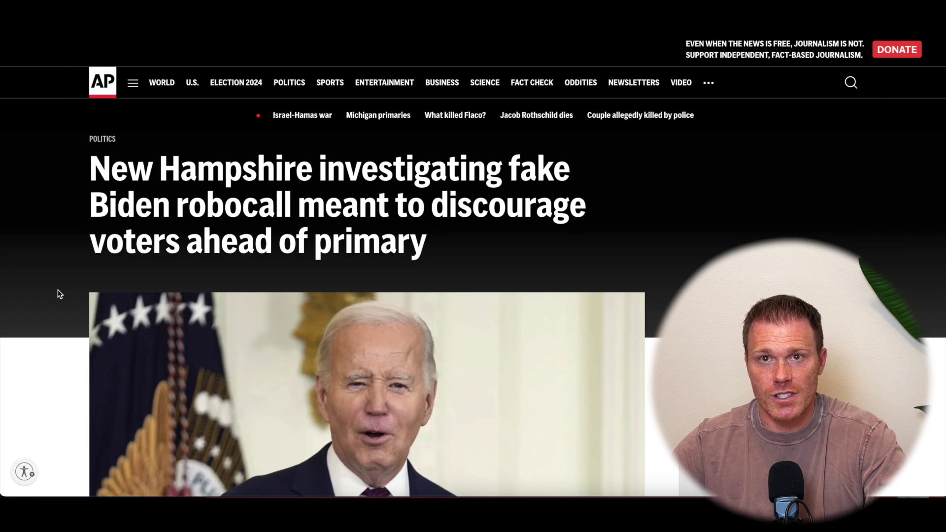
Scroll the AP article past the headline and photo to the fake Biden robocall paragraphs
{"action": "scroll", "coordinate": [60, 294], "scroll_direction": "down", "scroll_amount": 1}
{"action": "scroll", "coordinate": [60, 294], "scroll_direction": "down", "scroll_amount": 3}
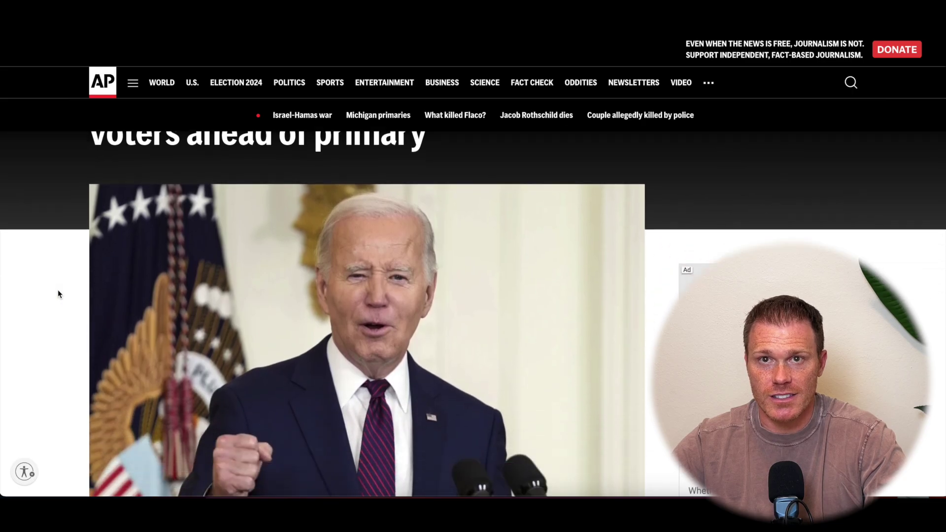
{"action": "scroll", "coordinate": [58, 294], "scroll_direction": "down", "scroll_amount": 3}
{"action": "scroll", "coordinate": [58, 295], "scroll_direction": "down", "scroll_amount": 3}
{"action": "scroll", "coordinate": [57, 294], "scroll_direction": "down", "scroll_amount": 1}
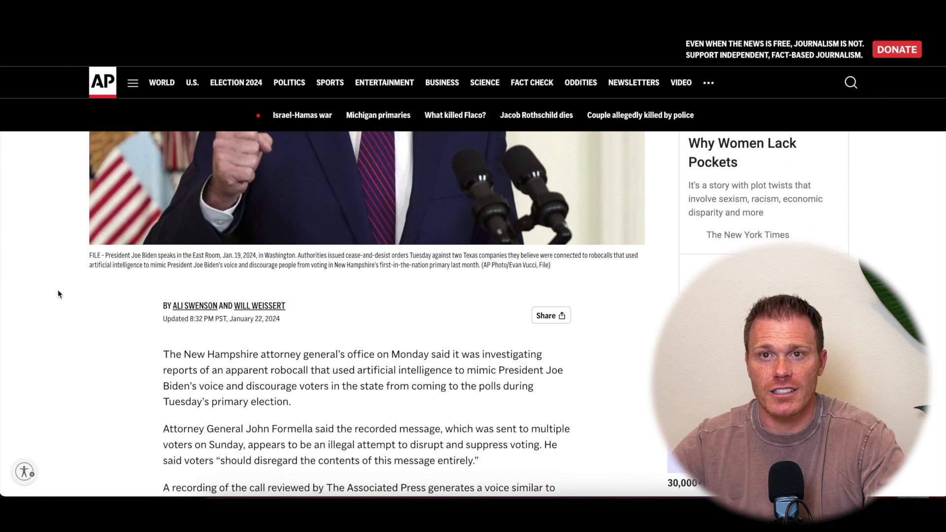
{"action": "scroll", "coordinate": [58, 294], "scroll_direction": "down", "scroll_amount": 1}
{"action": "scroll", "coordinate": [57, 294], "scroll_direction": "down", "scroll_amount": 1}
{"action": "scroll", "coordinate": [58, 294], "scroll_direction": "down", "scroll_amount": 1}
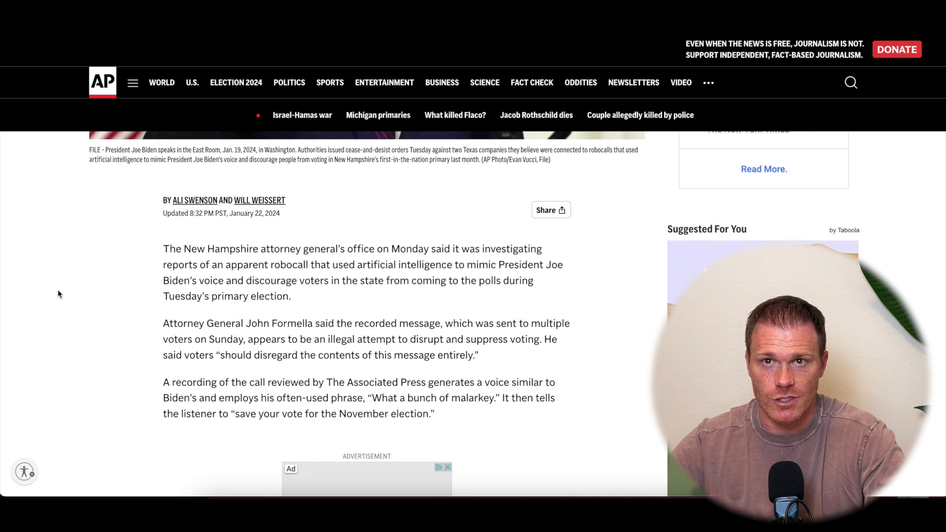